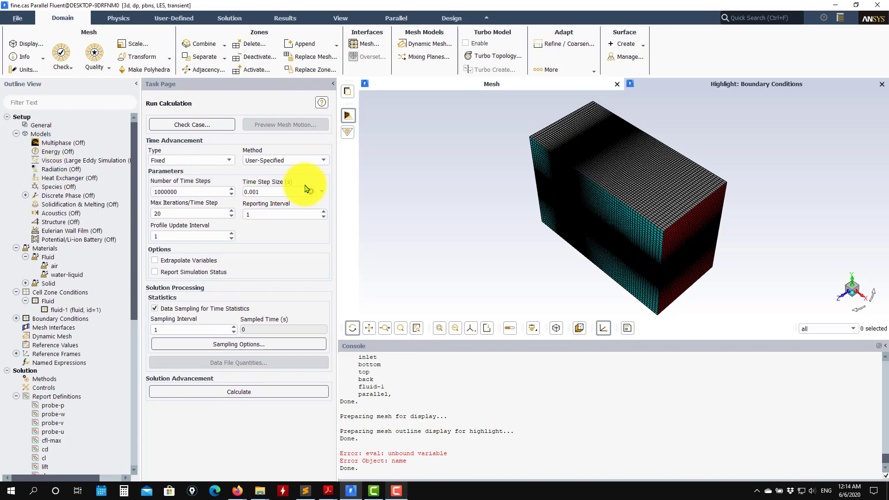
# Step: Cancel the case-file read and display the General page's pressure-based transient solver settings
pyautogui.click(17, 19)
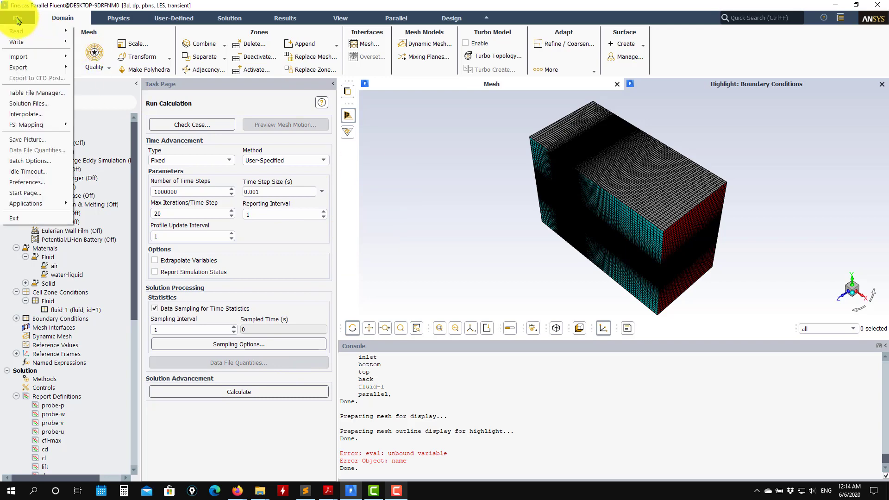
pyautogui.moveTo(16, 31)
pyautogui.click(88, 41)
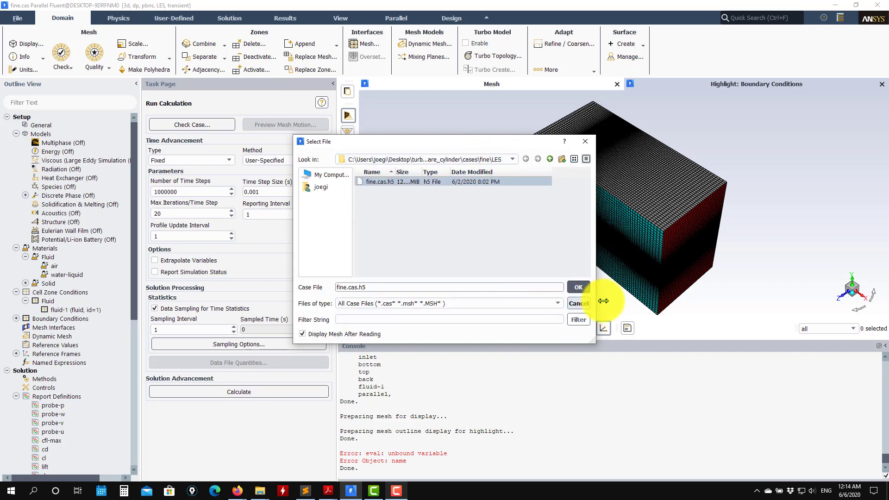
pyautogui.click(579, 303)
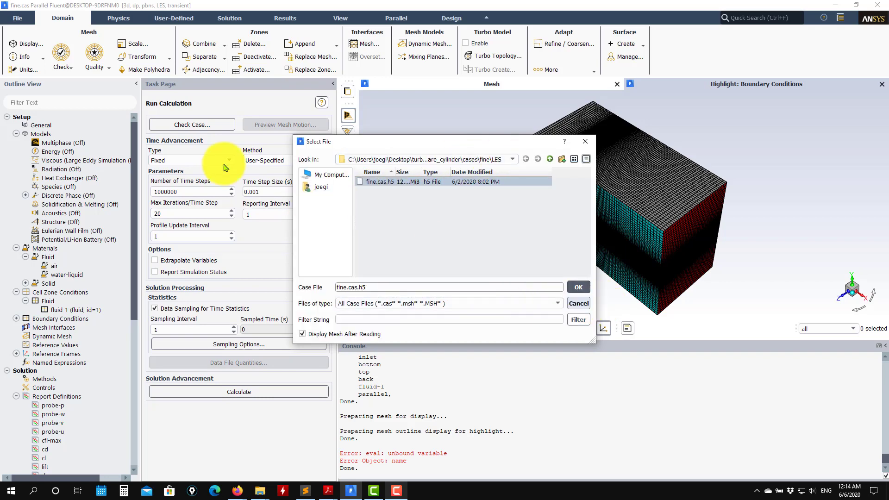
pyautogui.click(46, 125)
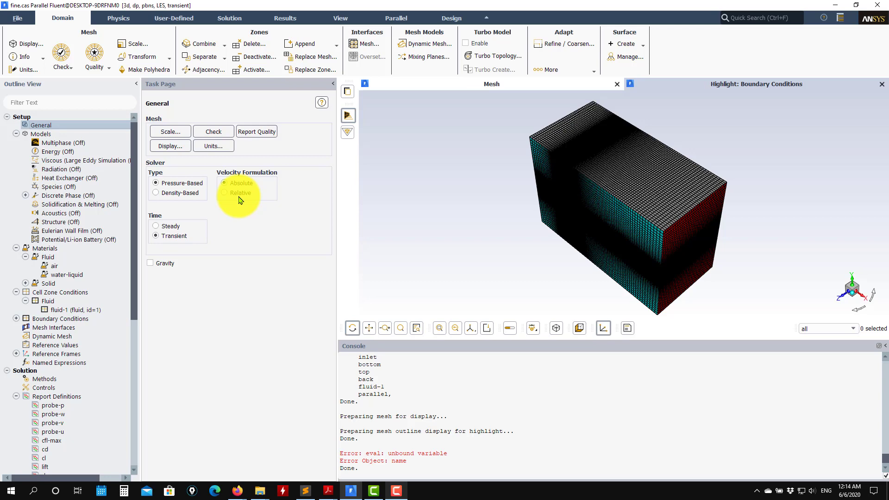
# Step: Confirm the Viscous model as LES with the WALE subgrid-scale model, Cwale 0.325
pyautogui.doubleClick(65, 135)
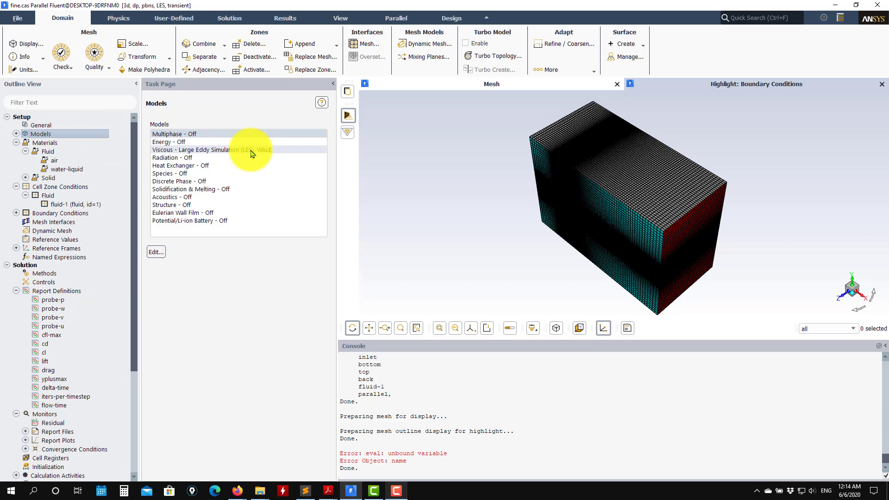
pyautogui.click(16, 134)
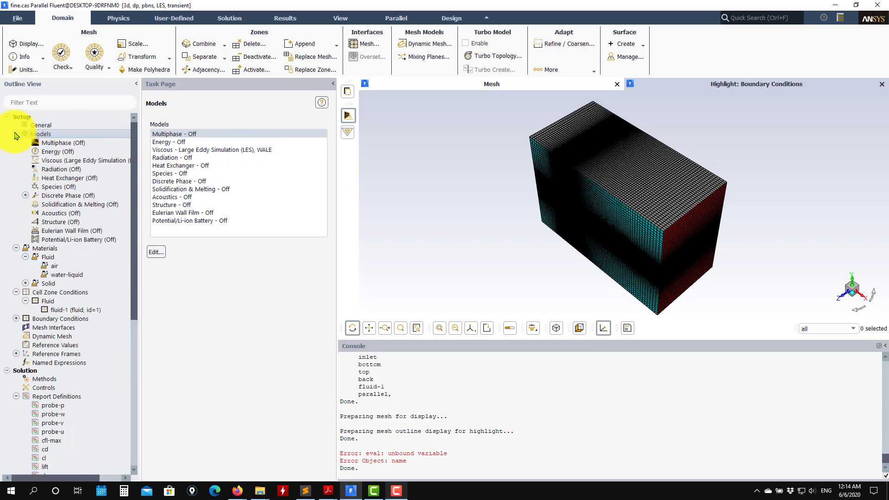
pyautogui.doubleClick(111, 165)
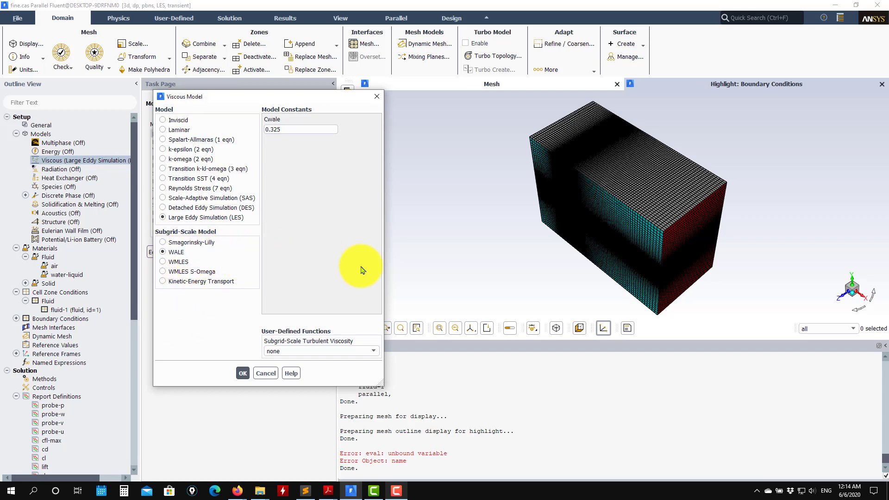
pyautogui.click(244, 376)
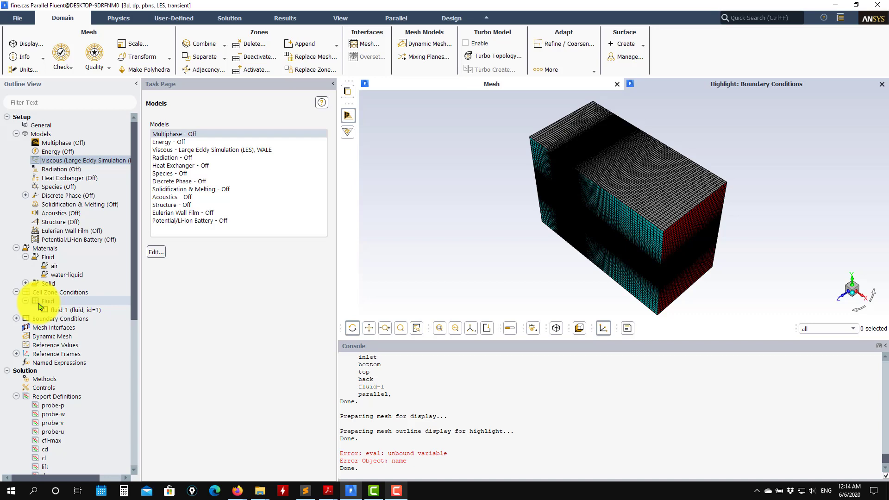
# Step: Review the inlet velocity-inlet settings (0.535 m/s, normal to boundary) and close them unchanged
pyautogui.click(16, 319)
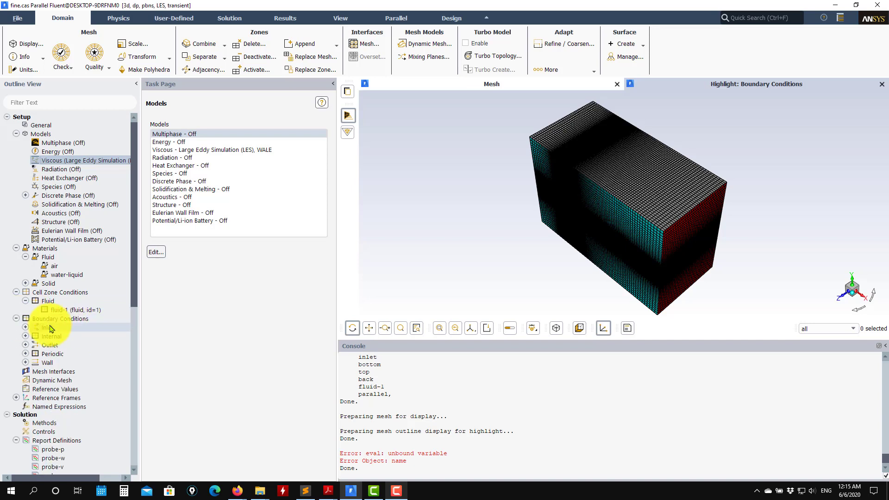
pyautogui.click(25, 327)
pyautogui.click(63, 337)
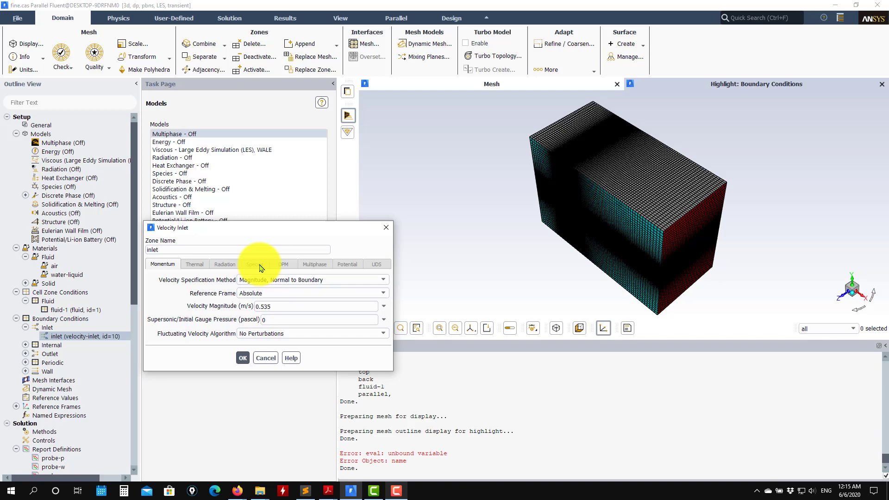
pyautogui.click(265, 358)
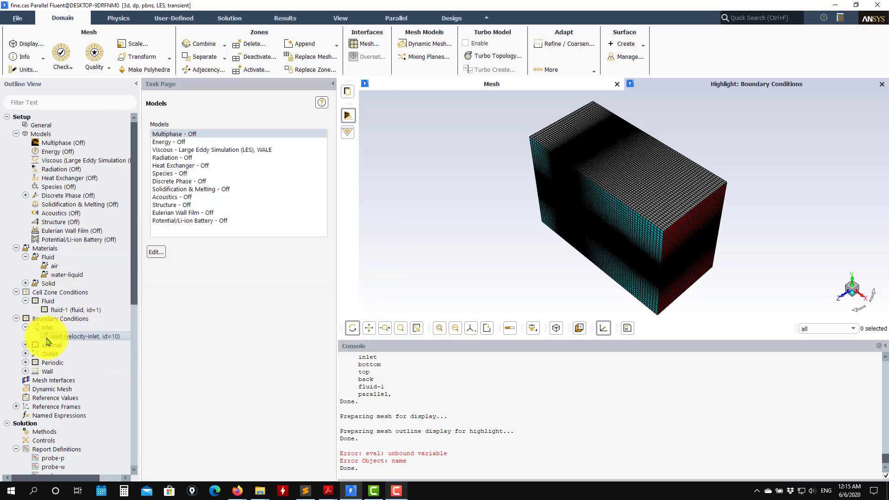
pyautogui.scroll(-1, 63, 327)
pyautogui.scroll(-1, 70, 229)
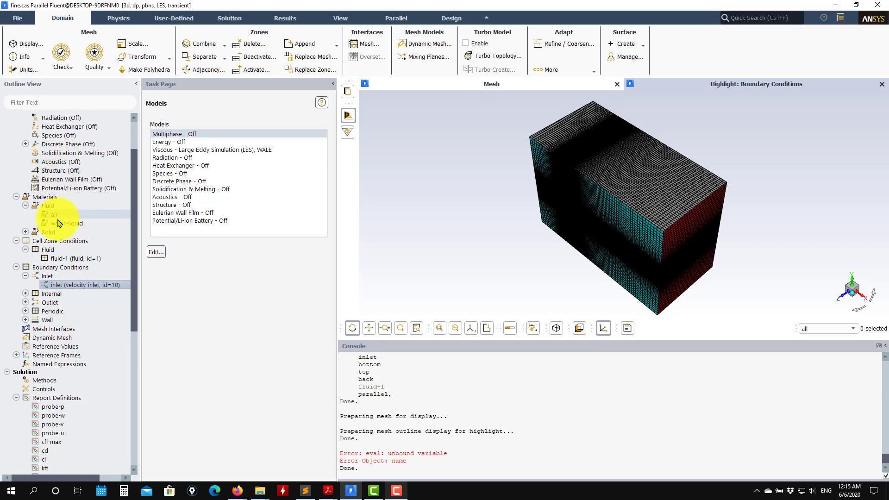
pyautogui.scroll(-3, 66, 231)
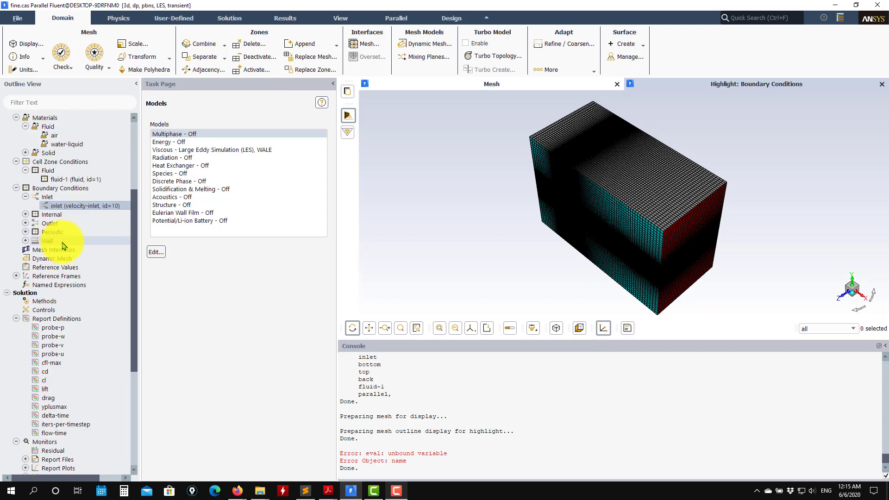
# Step: Try Central Differencing for momentum, then restore Bounded Central Differencing
pyautogui.click(54, 304)
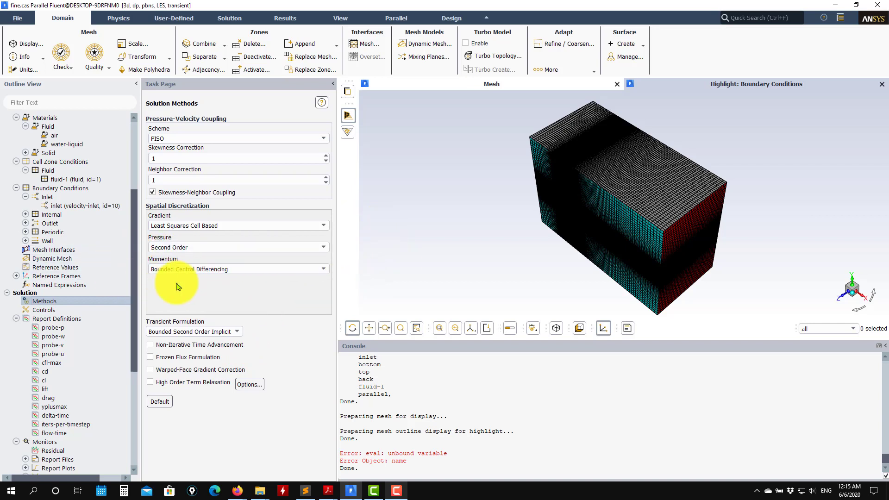
pyautogui.click(325, 274)
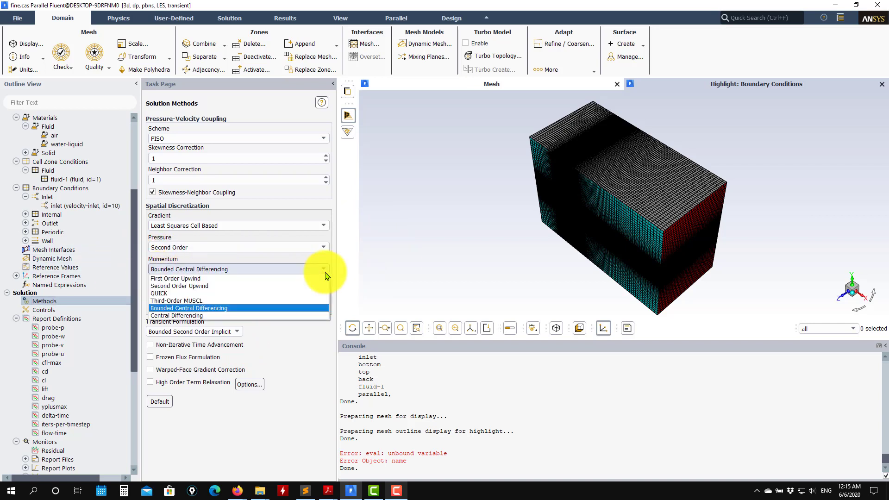
pyautogui.click(156, 316)
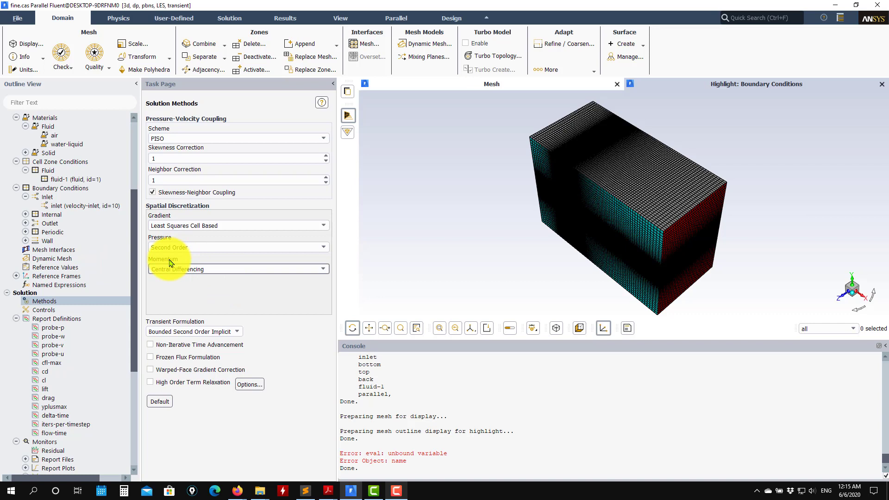
pyautogui.click(263, 270)
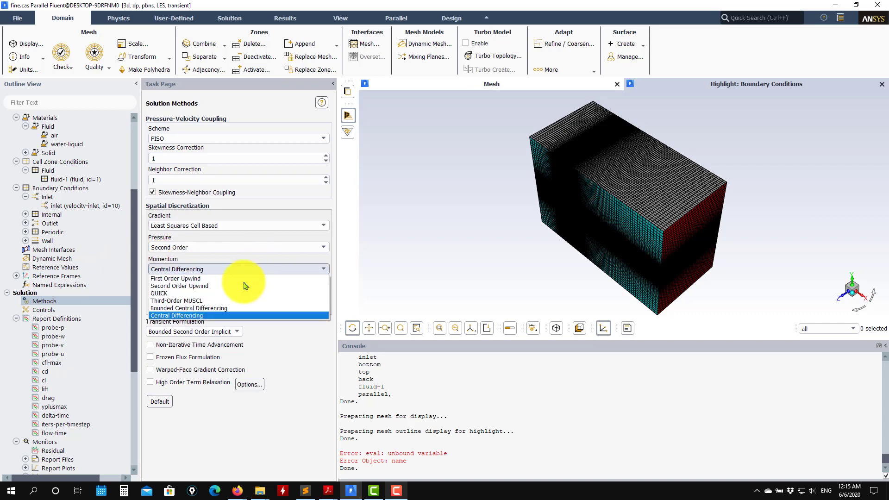
pyautogui.click(218, 309)
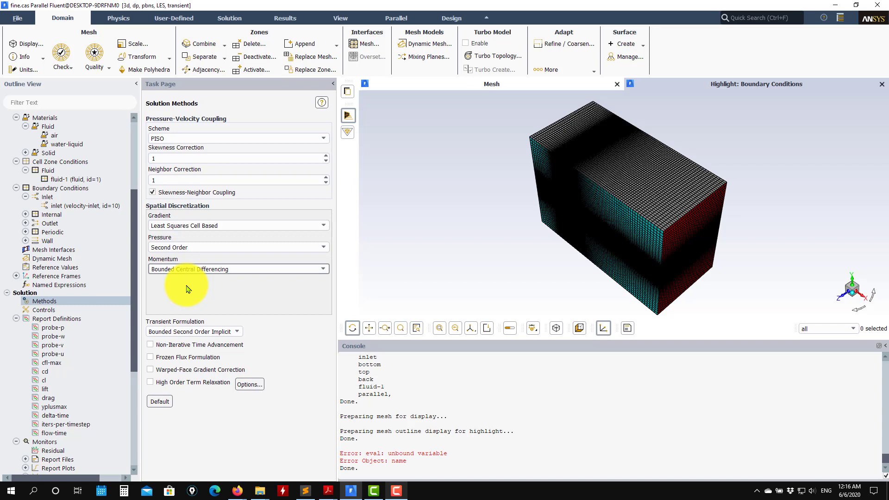
# Step: Keep Bounded Second Order Implicit time stepping and view the Solution Controls relaxation factors
pyautogui.click(242, 333)
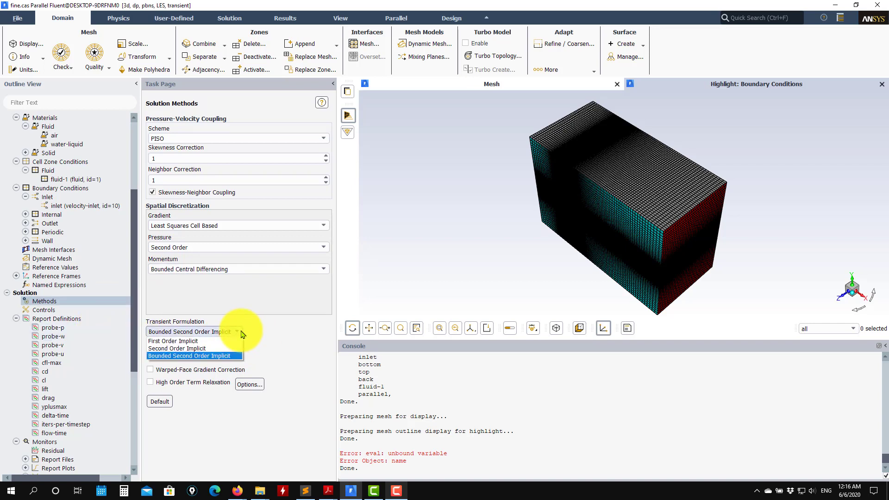
pyautogui.click(151, 364)
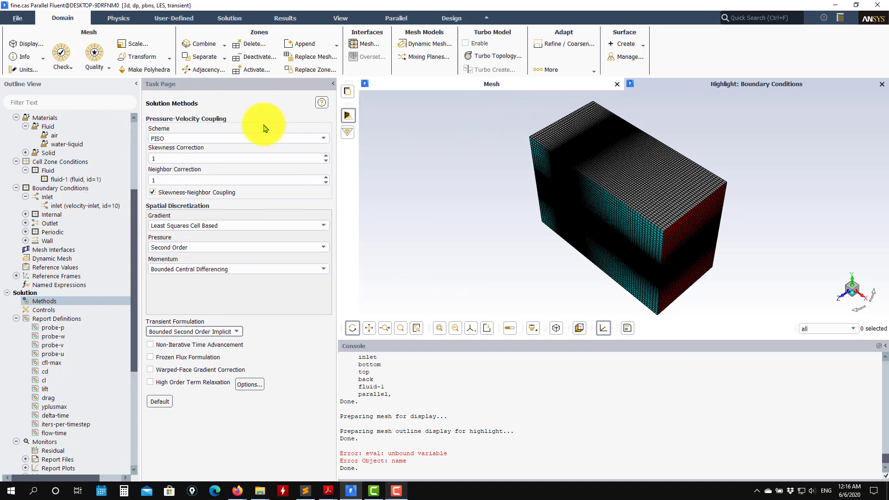
pyautogui.click(54, 310)
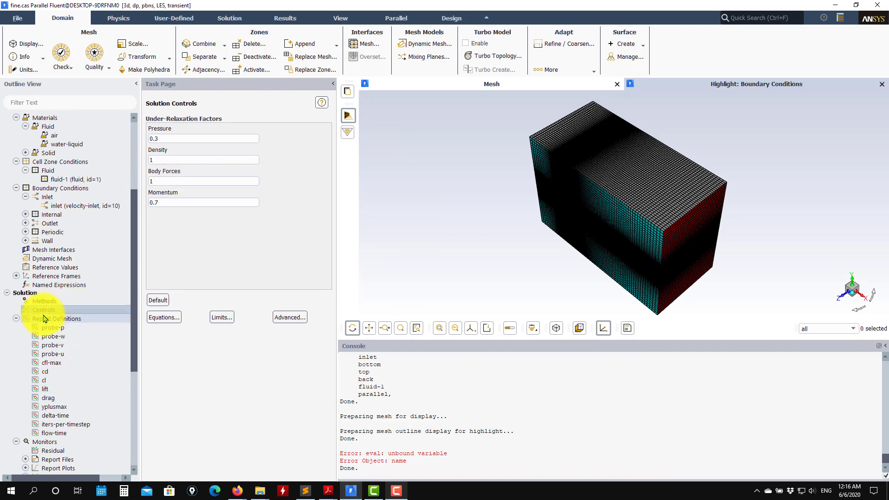
# Step: Check the residual monitor's 0.001 convergence criteria and close it unchanged
pyautogui.scroll(-2, 54, 318)
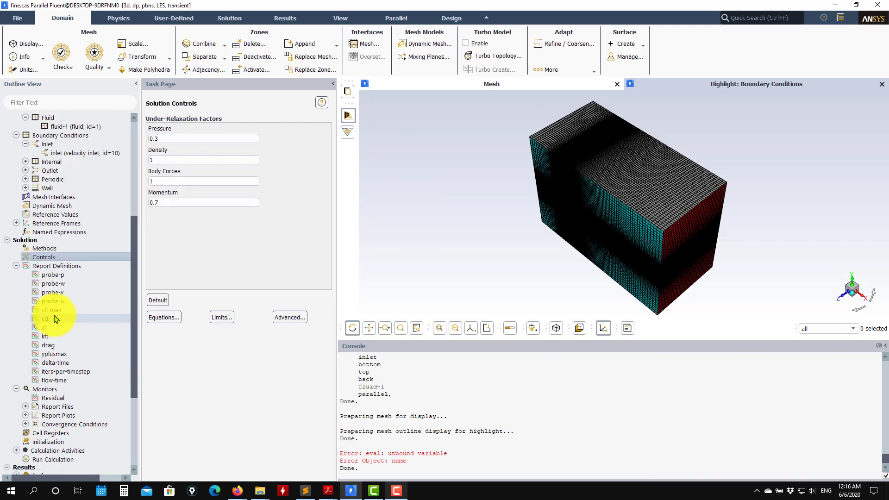
pyautogui.doubleClick(46, 398)
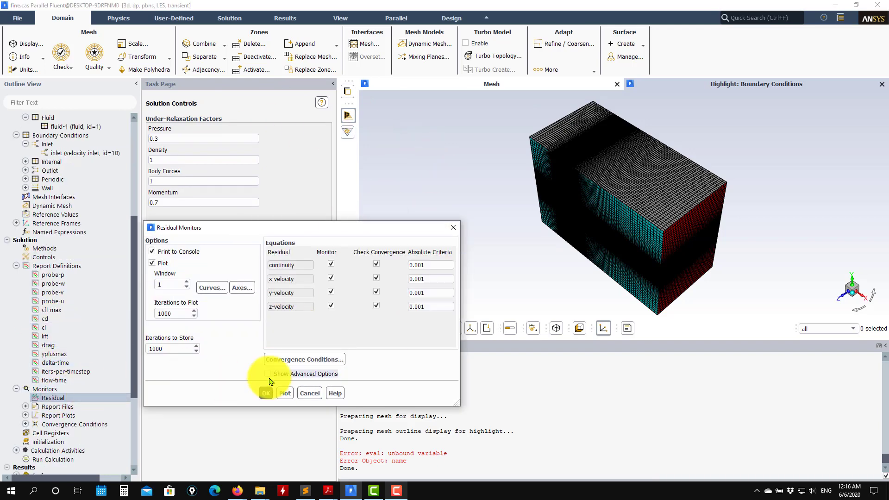
pyautogui.click(307, 391)
# Step: Review the inactive cd-conv condition (cd report, 1e-05 criterion, 10 time steps) unchanged
pyautogui.click(25, 425)
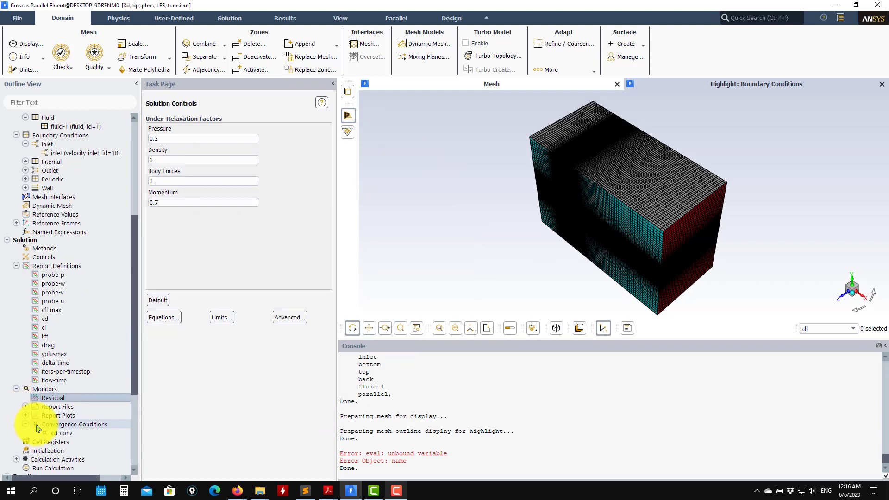
pyautogui.click(70, 434)
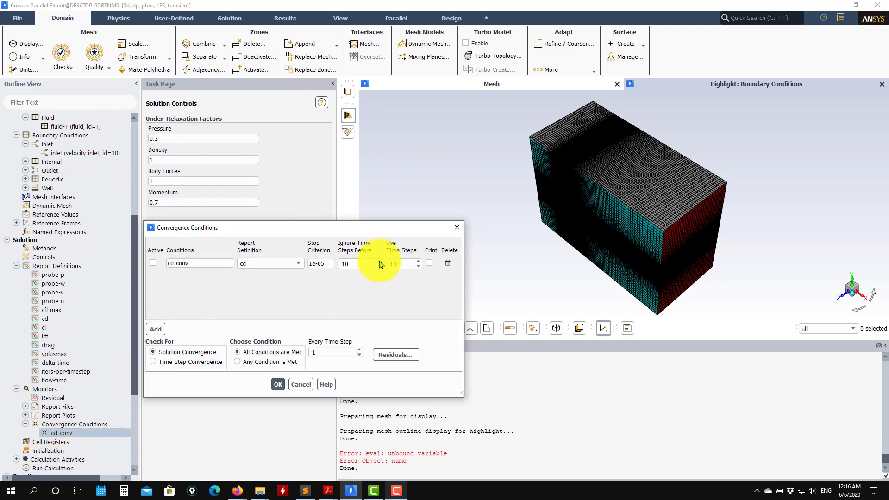
pyautogui.click(301, 385)
pyautogui.scroll(-3, 55, 382)
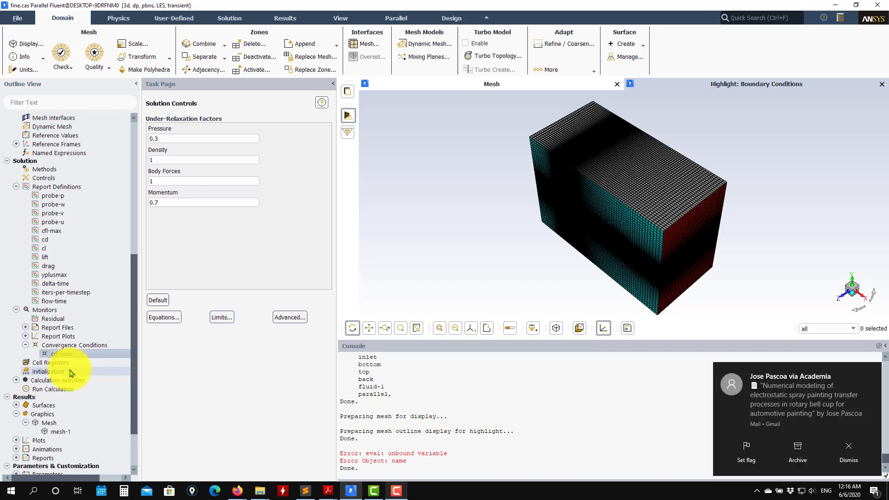
# Step: Open the Interpolate Data window with Read and Interpolate selected
pyautogui.click(850, 451)
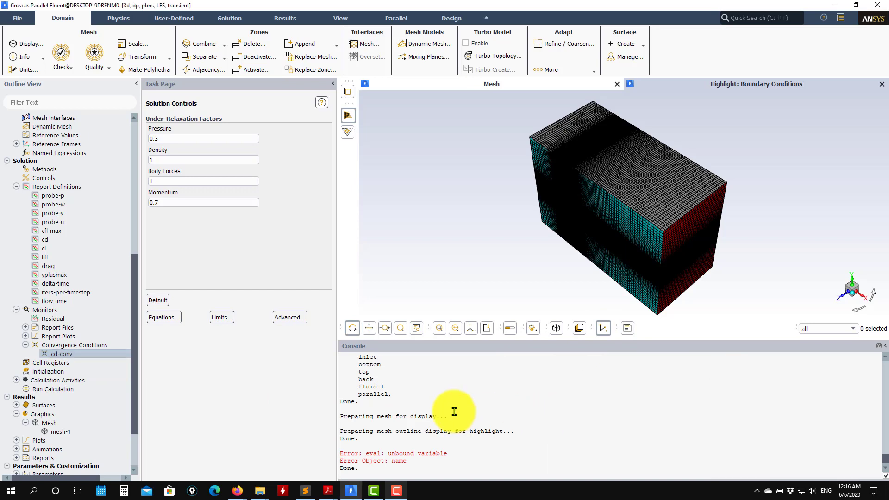
pyautogui.click(17, 18)
pyautogui.moveTo(21, 33)
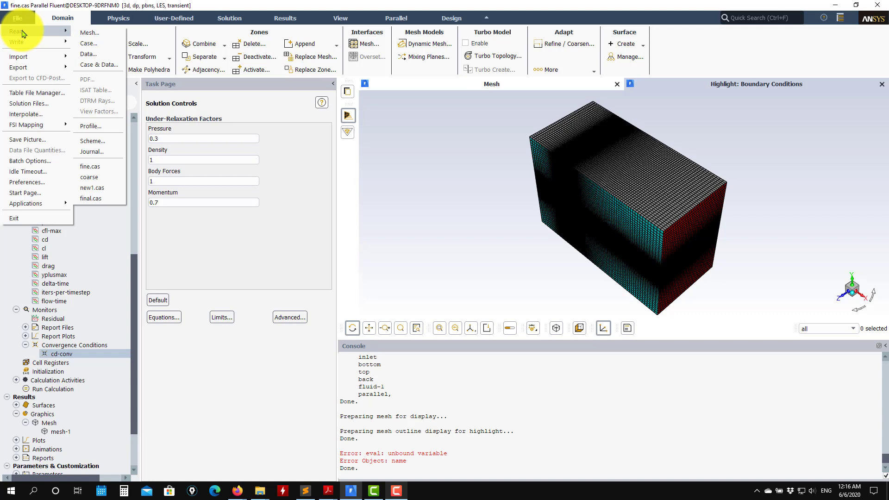
pyautogui.click(29, 114)
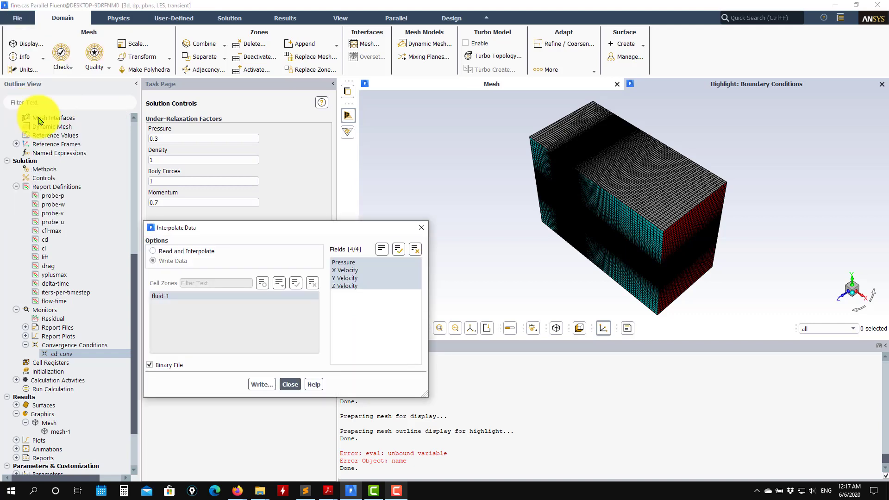
pyautogui.click(153, 251)
pyautogui.click(262, 385)
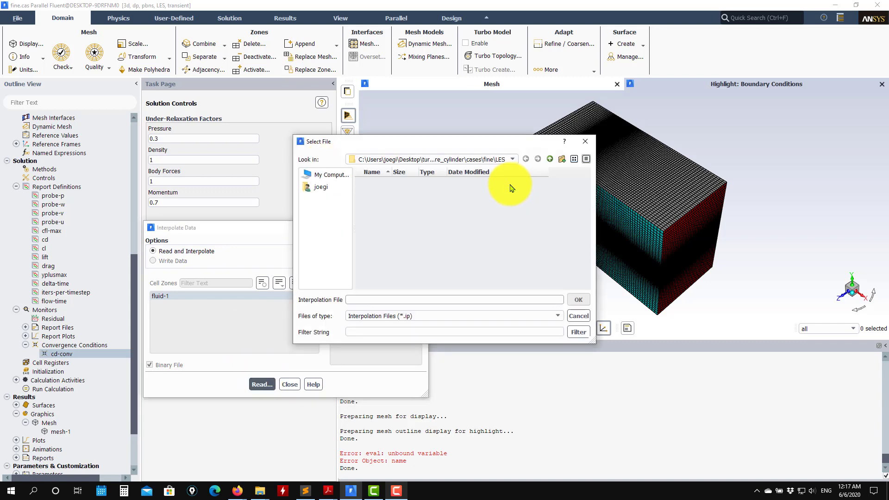
# Step: Read interpolation_files\fine\LES\inter.ip to initialize pressure and velocity fields
pyautogui.click(550, 159)
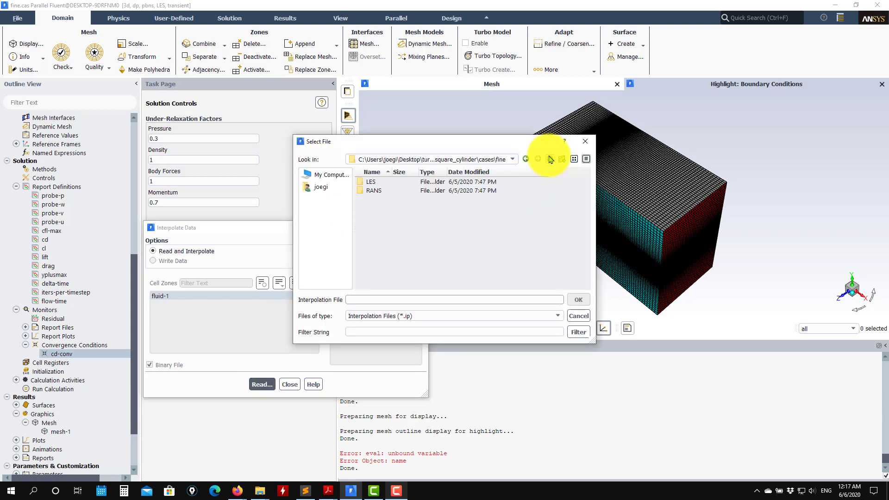
pyautogui.click(551, 160)
pyautogui.click(551, 159)
pyautogui.doubleClick(405, 207)
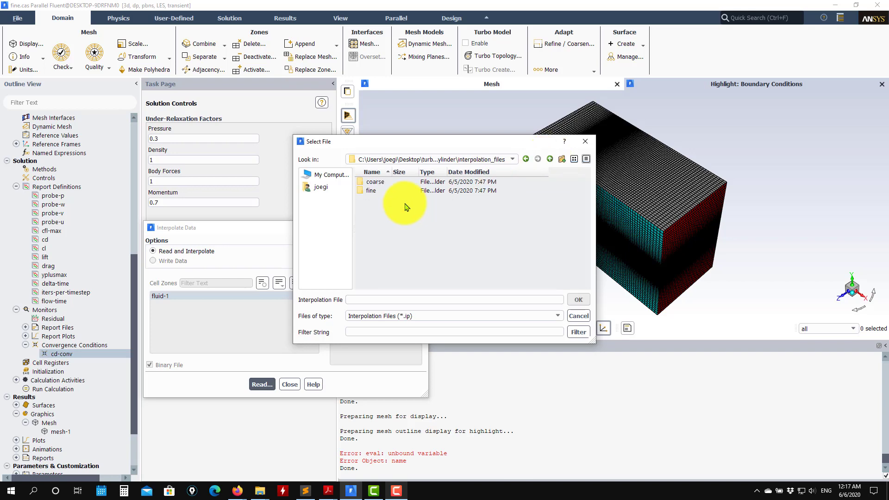
pyautogui.doubleClick(403, 191)
pyautogui.doubleClick(403, 182)
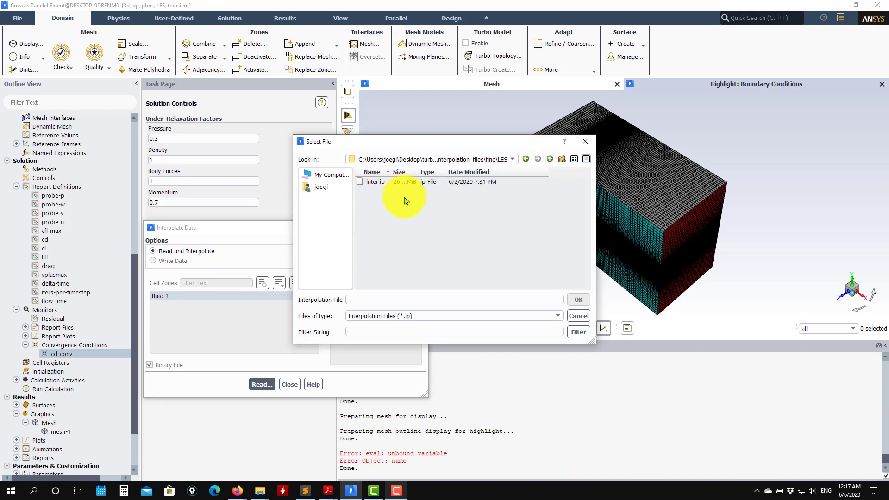
pyautogui.click(373, 181)
pyautogui.click(578, 300)
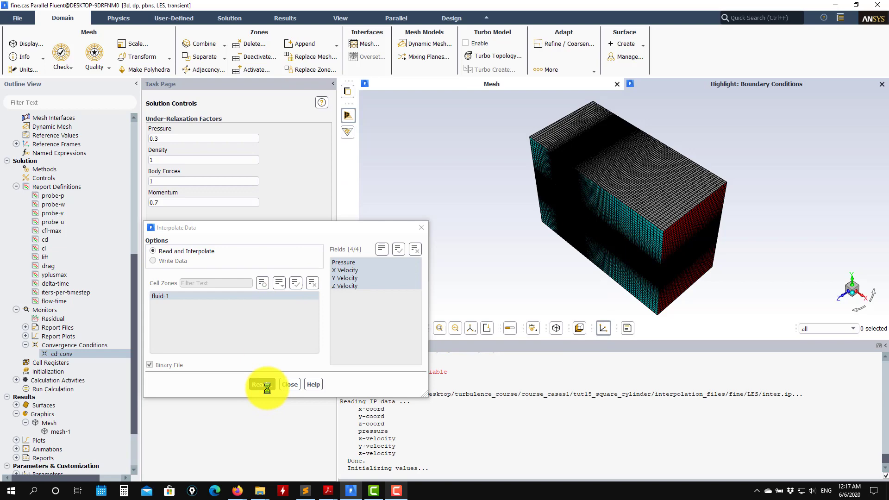
# Step: Display contour-1 velocity magnitude contours and rotate to a near-front view
pyautogui.click(290, 385)
pyautogui.scroll(-3, 79, 362)
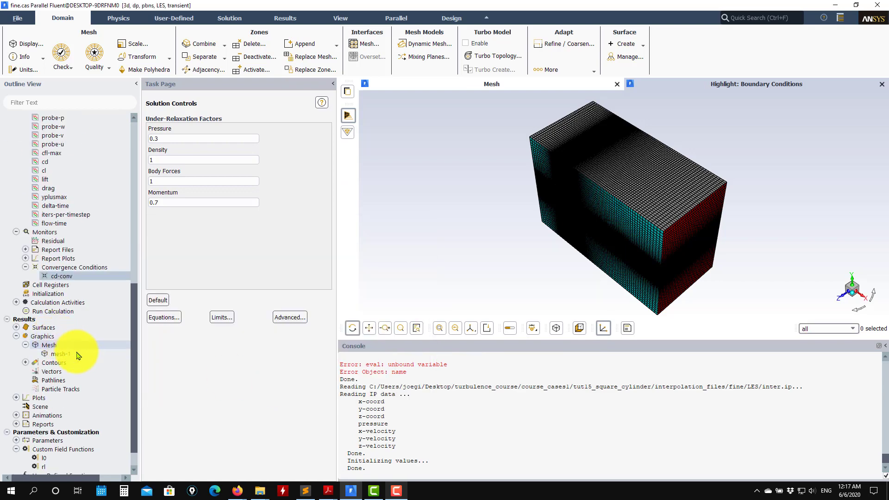
pyautogui.doubleClick(53, 363)
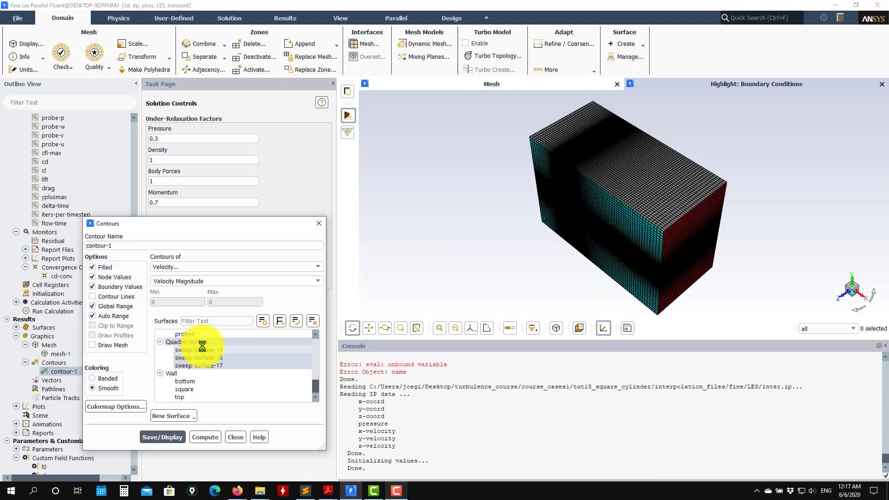
pyautogui.click(162, 437)
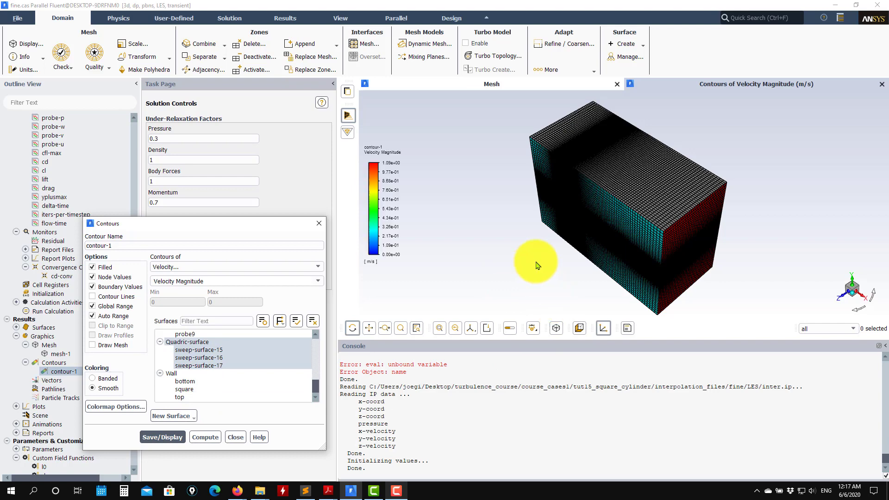
pyautogui.moveTo(575, 204); pyautogui.dragTo(645, 199)
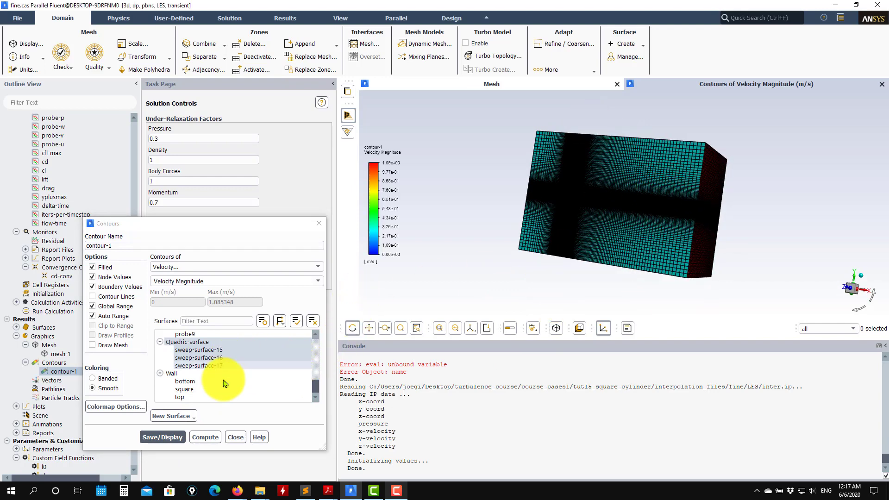
pyautogui.click(236, 437)
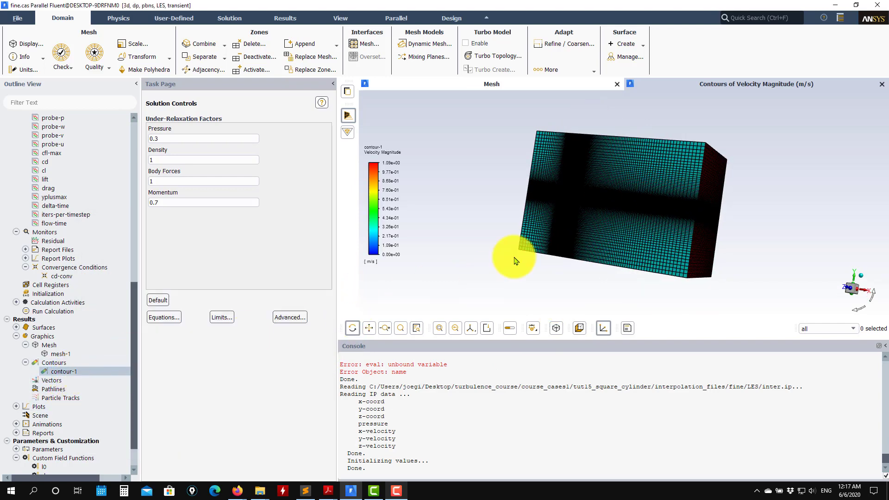
# Step: Draw the mesh alongside contour-1, adjusting the mesh display's surface selection
pyautogui.moveTo(516, 261); pyautogui.dragTo(249, 333)
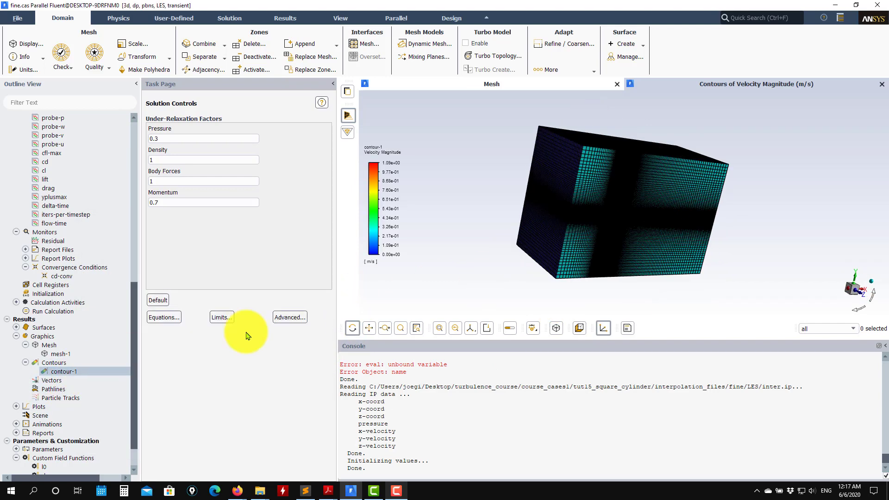
pyautogui.doubleClick(77, 372)
pyautogui.click(92, 345)
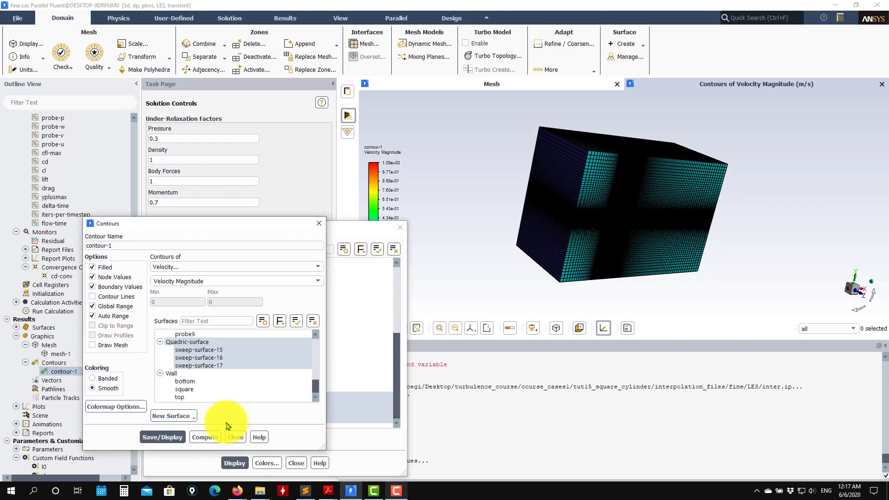
pyautogui.click(236, 438)
pyautogui.click(235, 463)
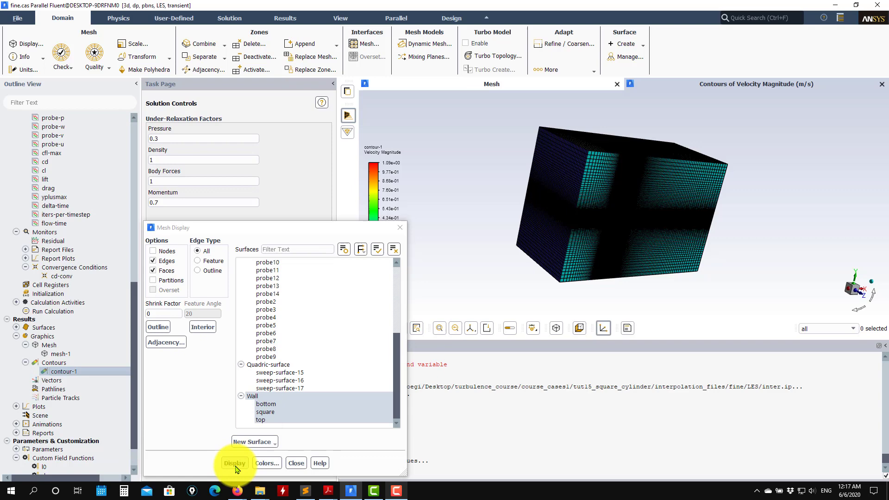
pyautogui.click(377, 251)
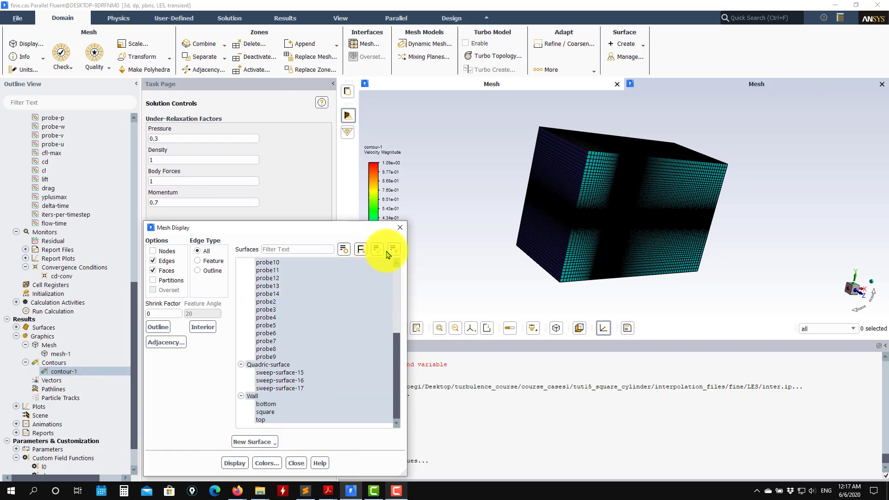
pyautogui.click(399, 251)
pyautogui.click(234, 463)
pyautogui.moveTo(584, 240); pyautogui.dragTo(369, 390)
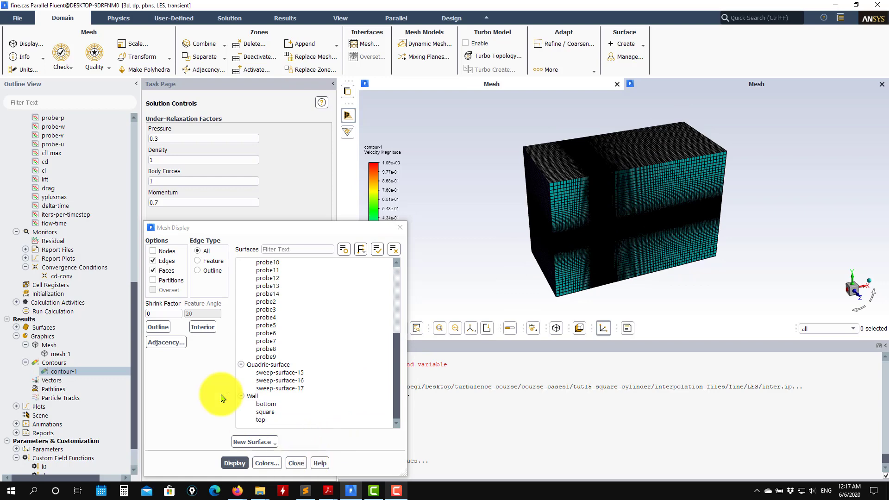
pyautogui.click(297, 463)
# Step: Redraw the velocity contours with the mesh, wall surfaces cleared, viewed from above
pyautogui.doubleClick(60, 373)
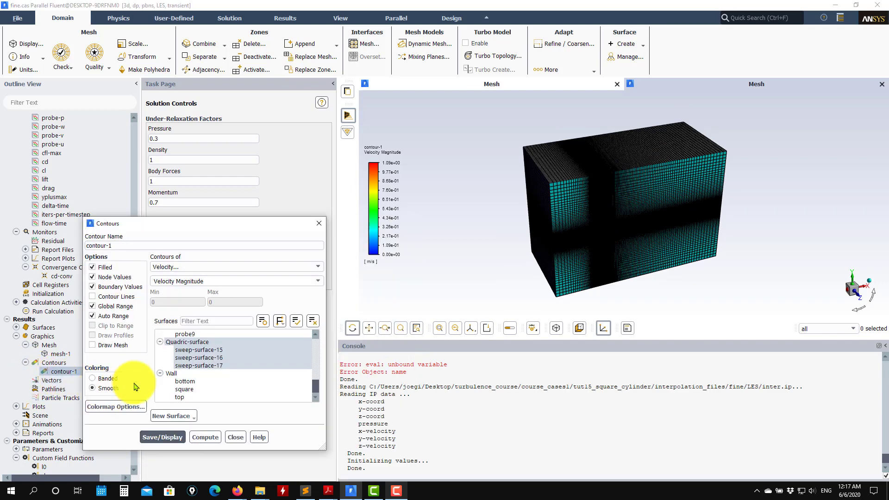
pyautogui.click(107, 345)
pyautogui.click(393, 250)
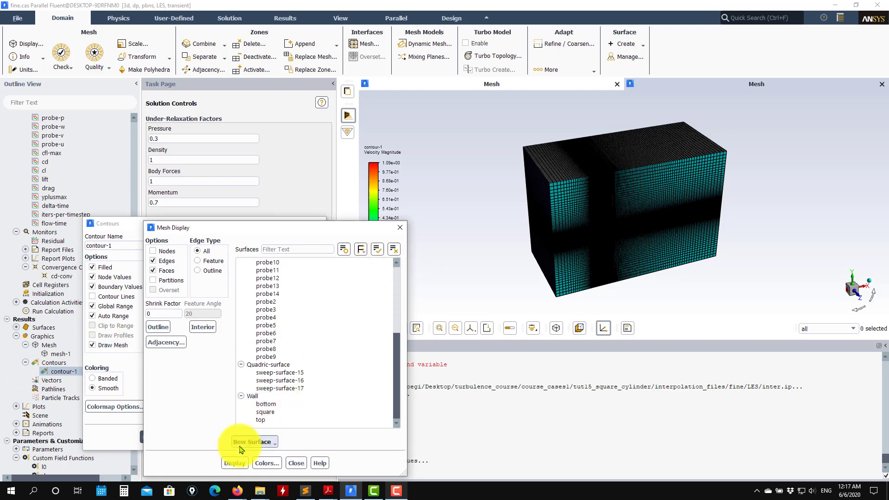
pyautogui.click(297, 463)
pyautogui.click(178, 429)
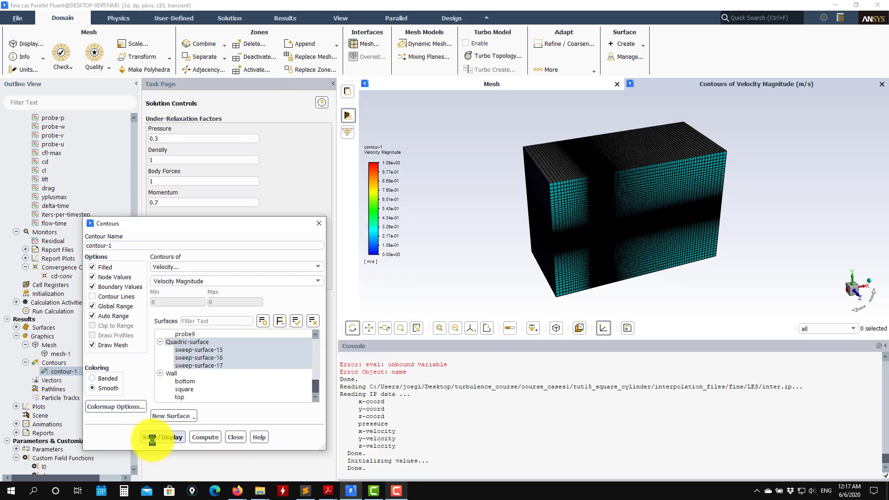
pyautogui.moveTo(654, 208); pyautogui.dragTo(636, 180)
pyautogui.scroll(10, 636, 180)
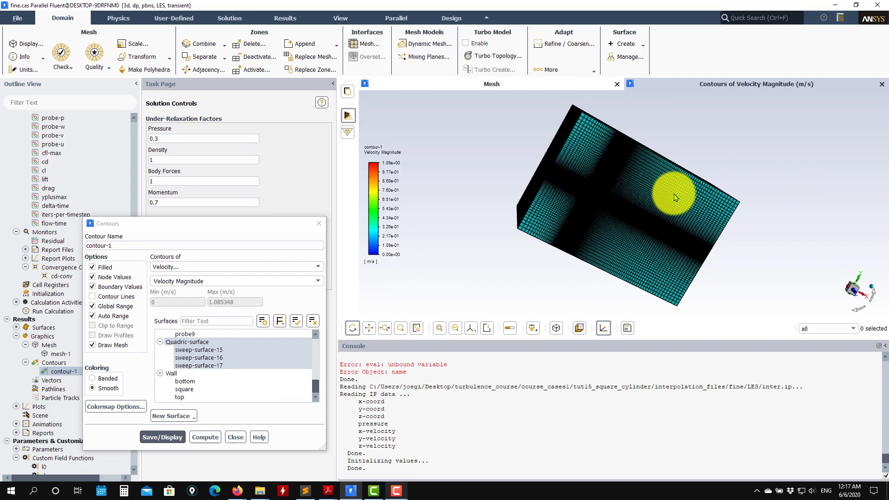
pyautogui.scroll(-8, 519, 244)
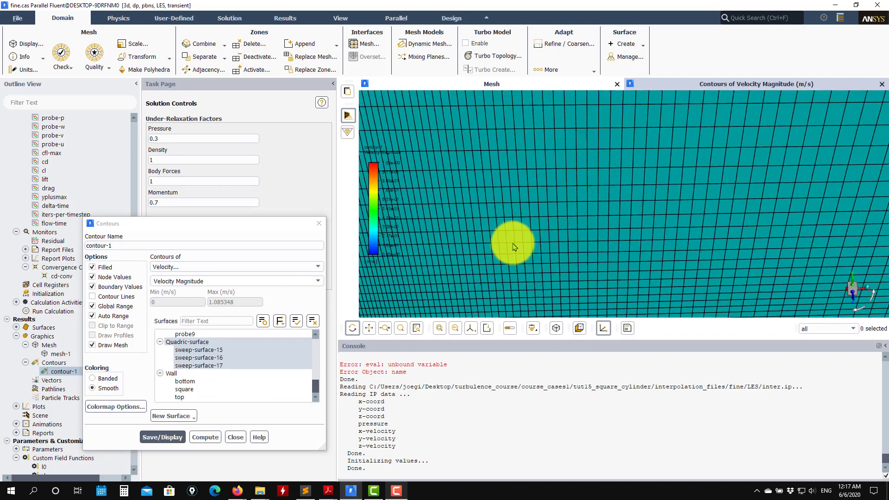
# Step: Turn off Draw Mesh and save contour-1 on sweep-surface-16 only
pyautogui.click(116, 351)
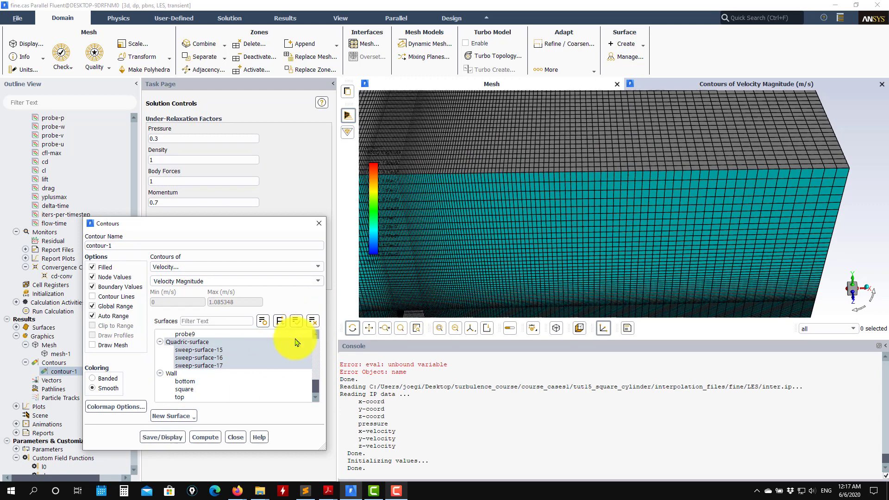
pyautogui.click(162, 438)
pyautogui.click(223, 358)
pyautogui.click(156, 437)
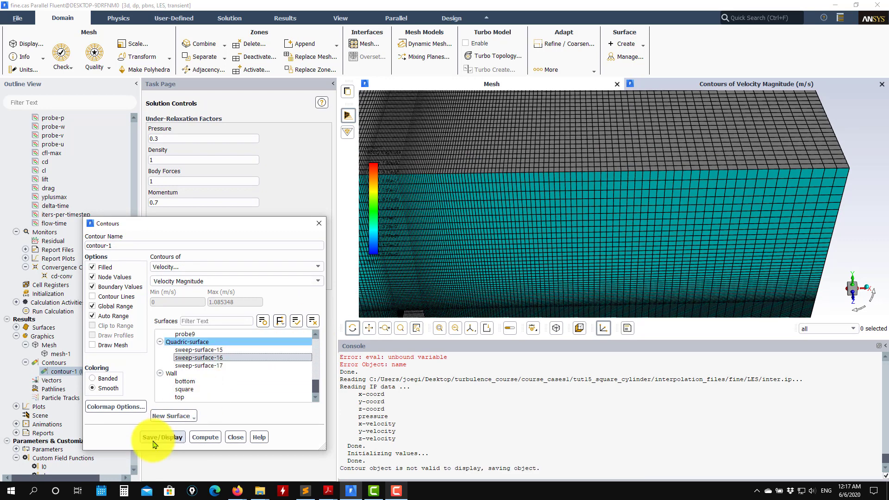
# Step: Save and display mesh-1 on the sweep surfaces and bottom wall
pyautogui.click(235, 437)
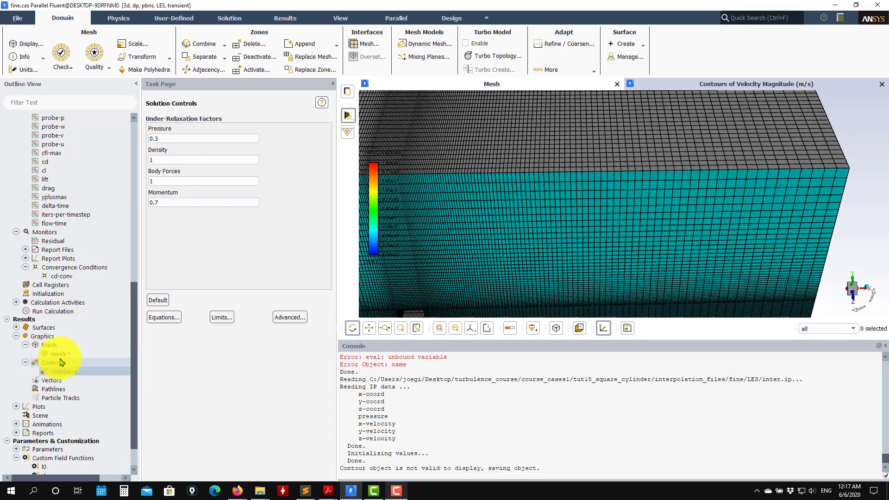
pyautogui.click(68, 354)
pyautogui.doubleClick(68, 355)
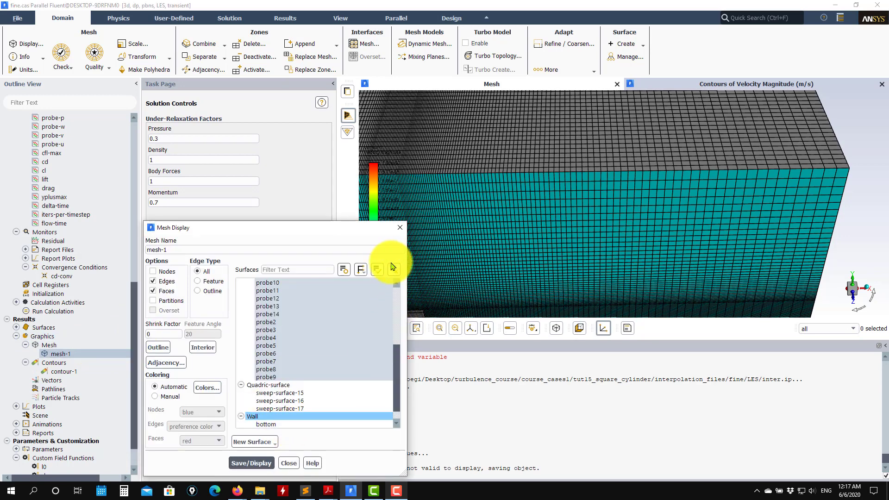
pyautogui.scroll(-5, 342, 370)
pyautogui.moveTo(293, 385); pyautogui.dragTo(294, 423)
pyautogui.click(251, 464)
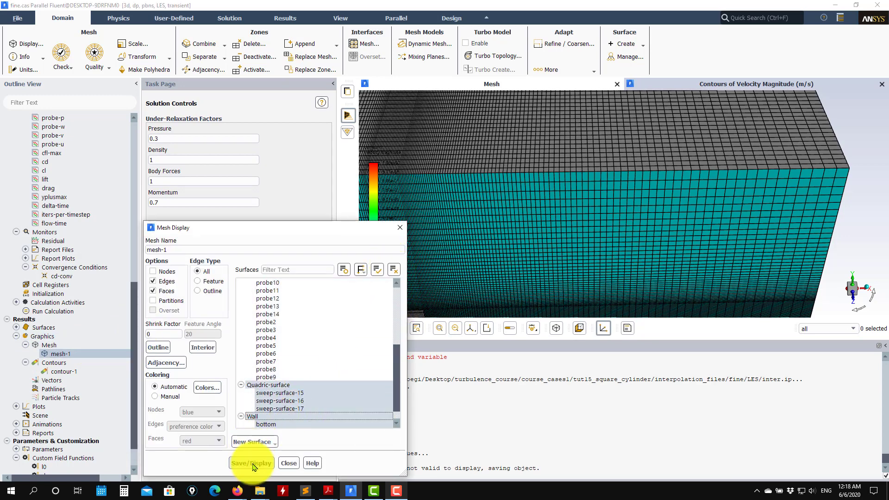
pyautogui.click(289, 464)
# Step: Zoom out, rotate the mesh box to show its top, and zoom back in
pyautogui.scroll(-2, 88, 313)
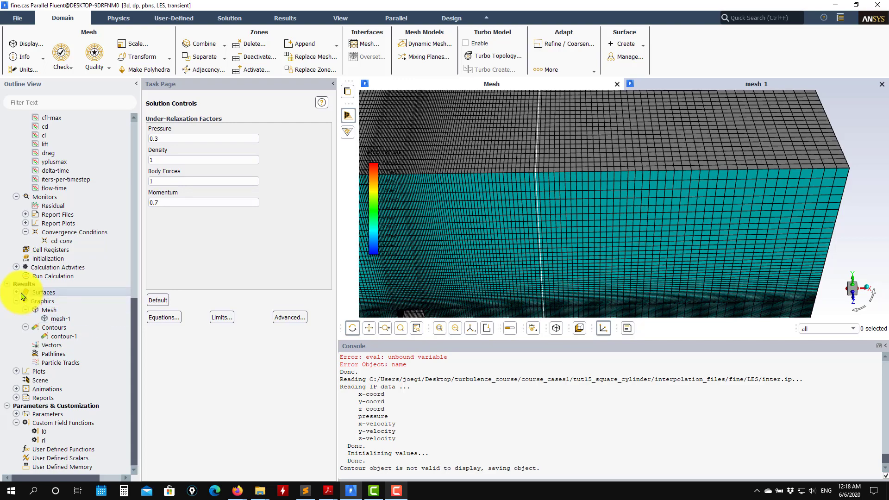
pyautogui.scroll(-3, 540, 237)
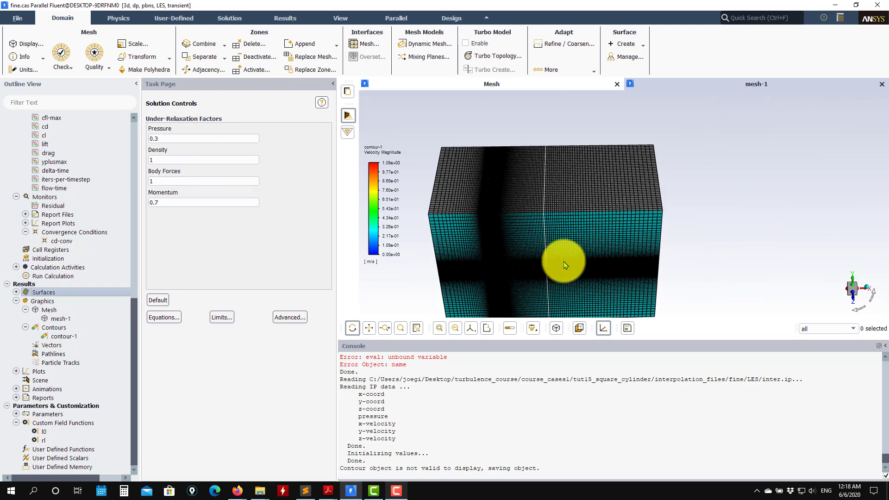
pyautogui.moveTo(565, 265); pyautogui.dragTo(488, 285)
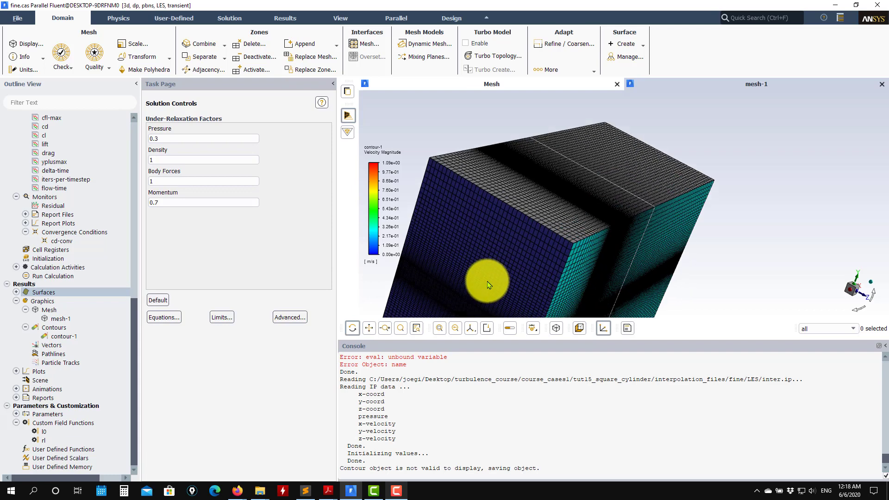
pyautogui.scroll(2, 488, 284)
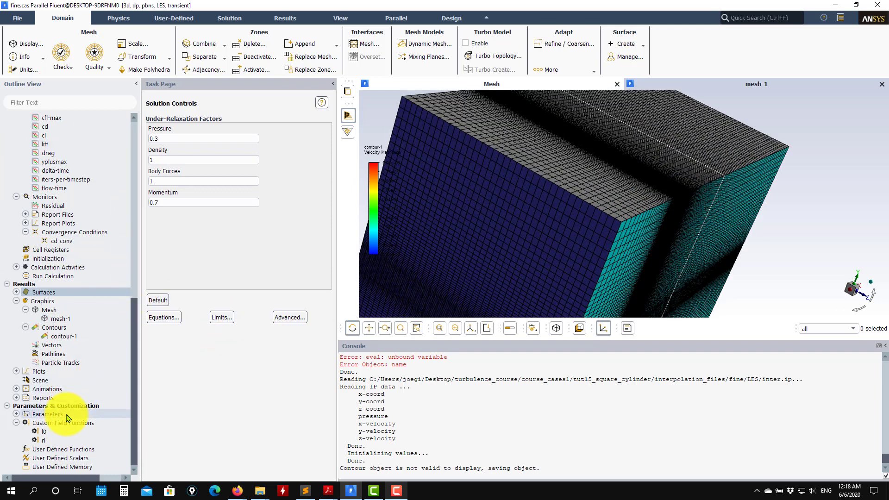
# Step: Set the number of time steps to 10 and start the calculation
pyautogui.click(57, 275)
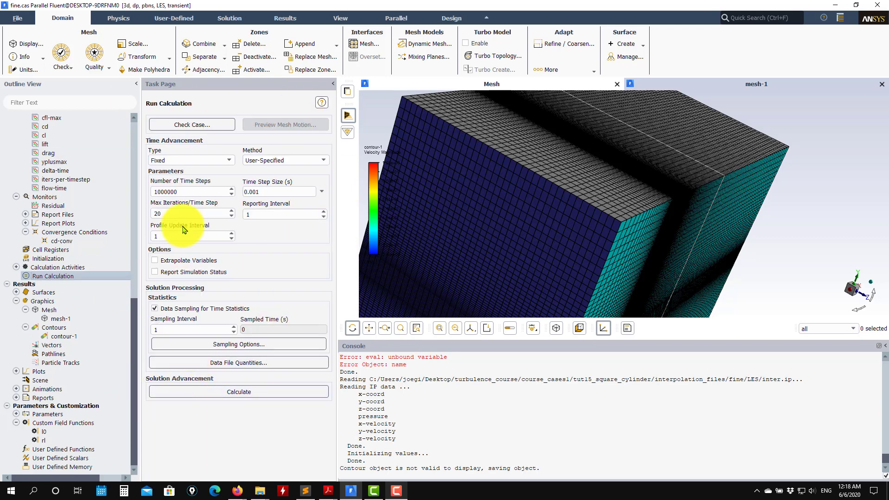
pyautogui.click(174, 189)
pyautogui.doubleClick(175, 188)
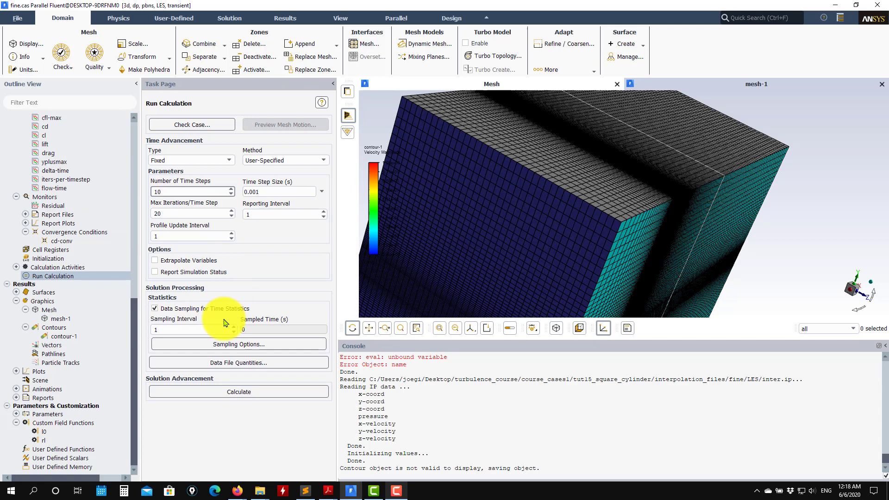
pyautogui.click(245, 393)
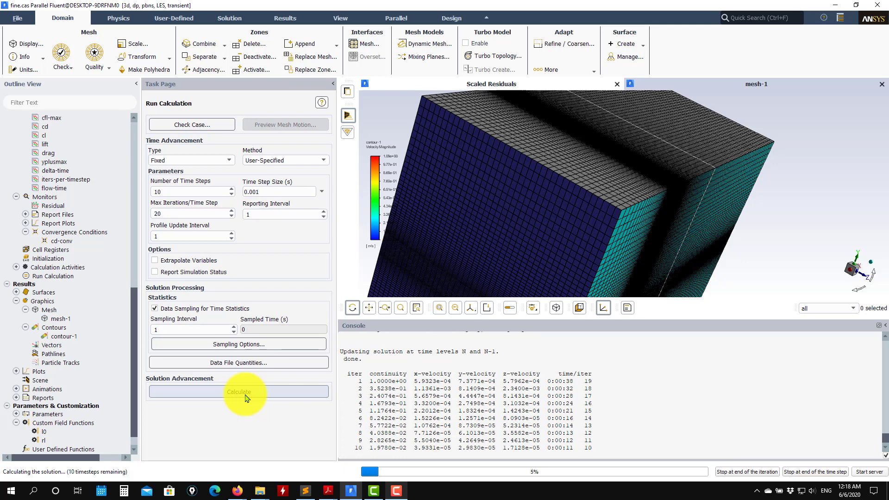
# Step: Watch the scaled residuals until all 10 time steps finish at flow time 0.01 s
pyautogui.click(502, 84)
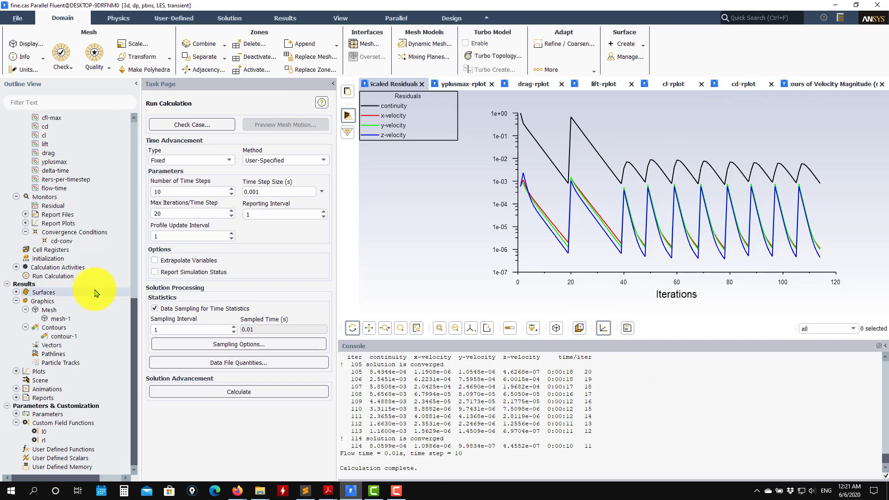
# Step: Display the contour-1 velocity magnitude contour and rotate it in 3-D
pyautogui.doubleClick(80, 342)
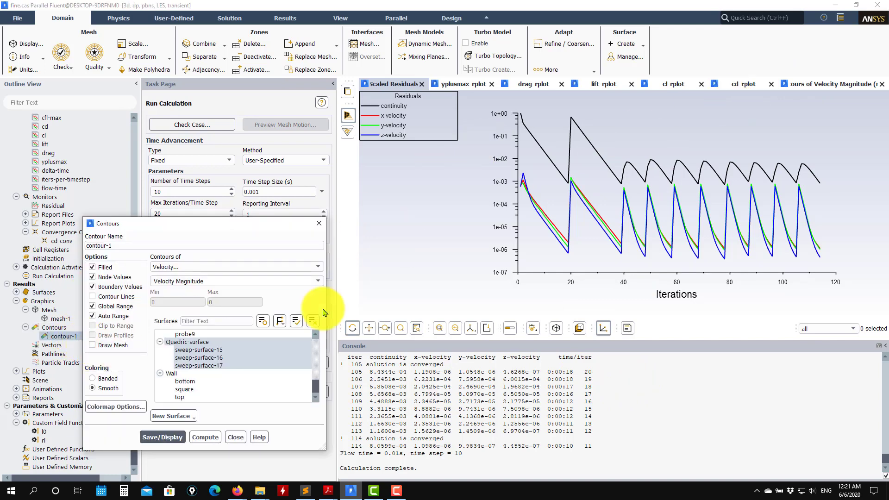
pyautogui.click(162, 437)
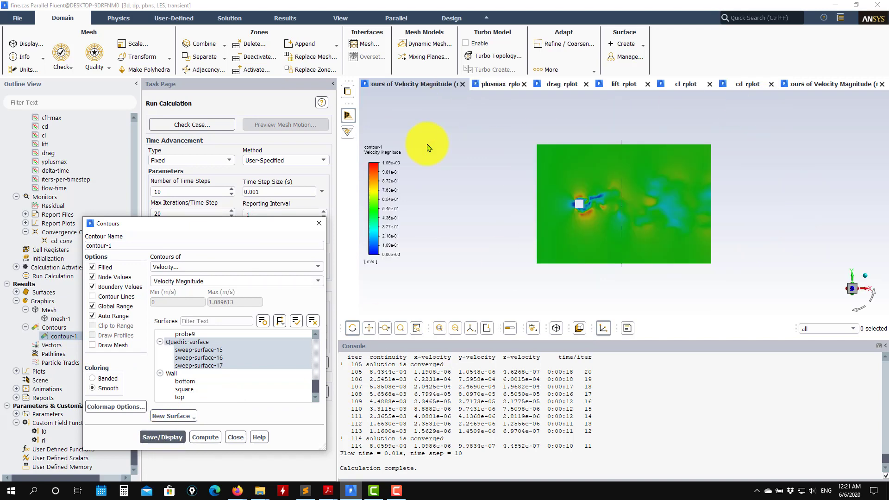
pyautogui.click(555, 220)
pyautogui.moveTo(555, 220); pyautogui.dragTo(564, 103)
# Step: Review the y-plus maximum, drag, lift, Cl and Cd report plots, then close the Contours dialog
pyautogui.click(498, 84)
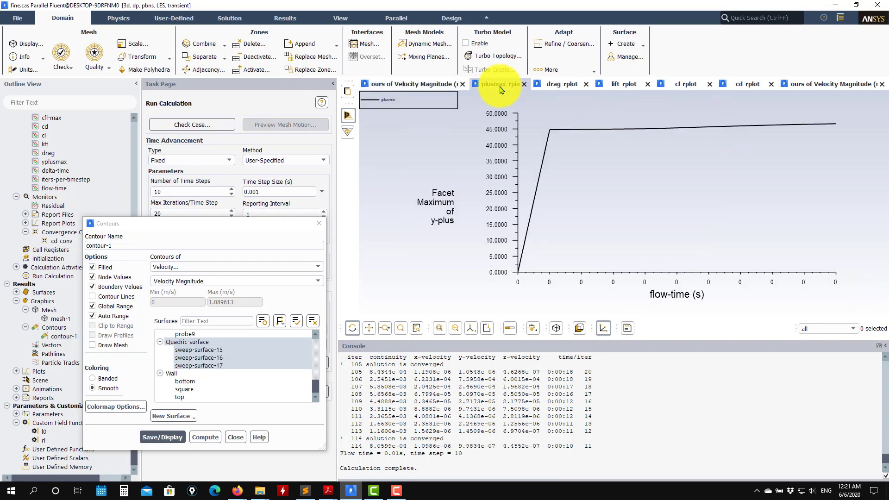
pyautogui.click(562, 83)
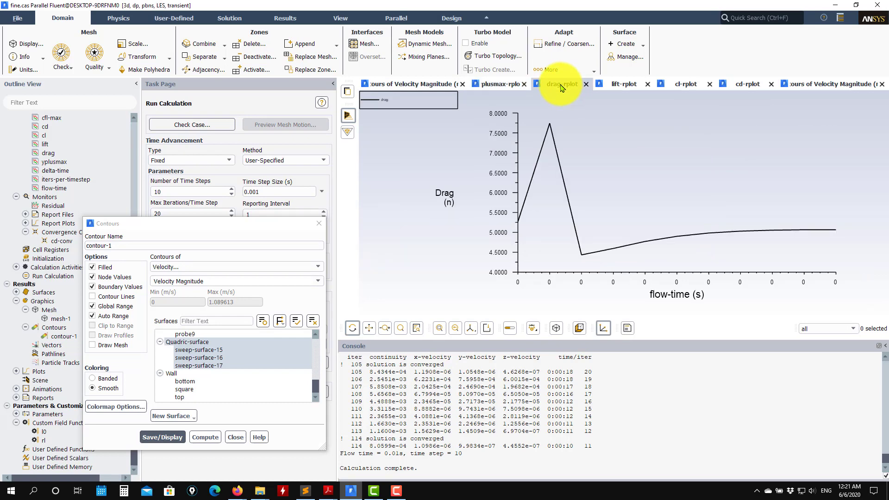
pyautogui.click(624, 84)
pyautogui.click(686, 83)
pyautogui.click(747, 84)
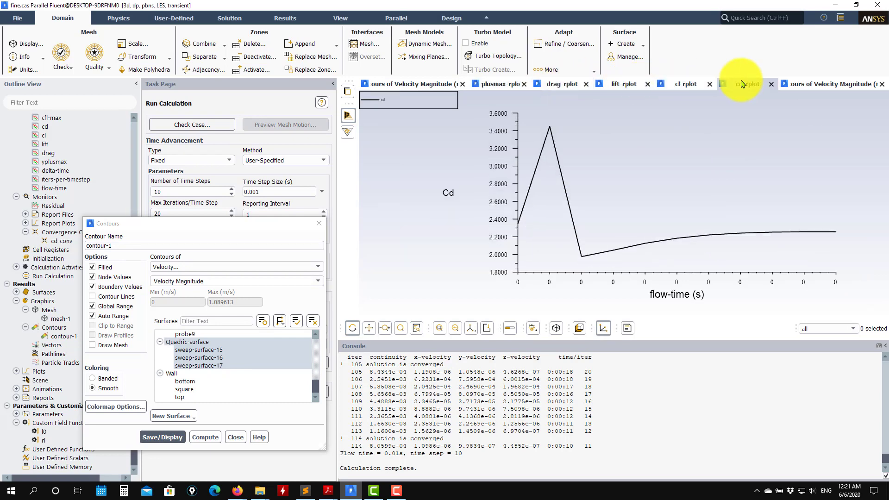
pyautogui.click(235, 437)
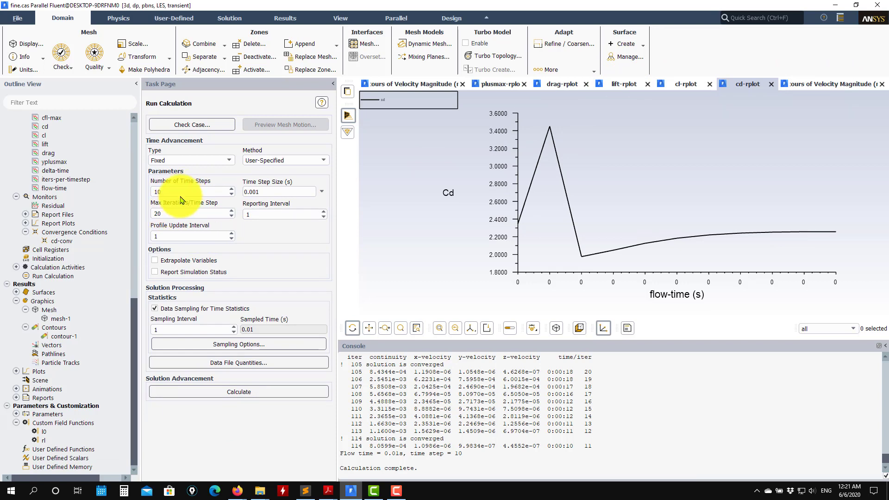
# Step: Run 10 more time steps at 2 iterations each to flow time 0.02 s, checking the cfl-max plot
pyautogui.click(183, 215)
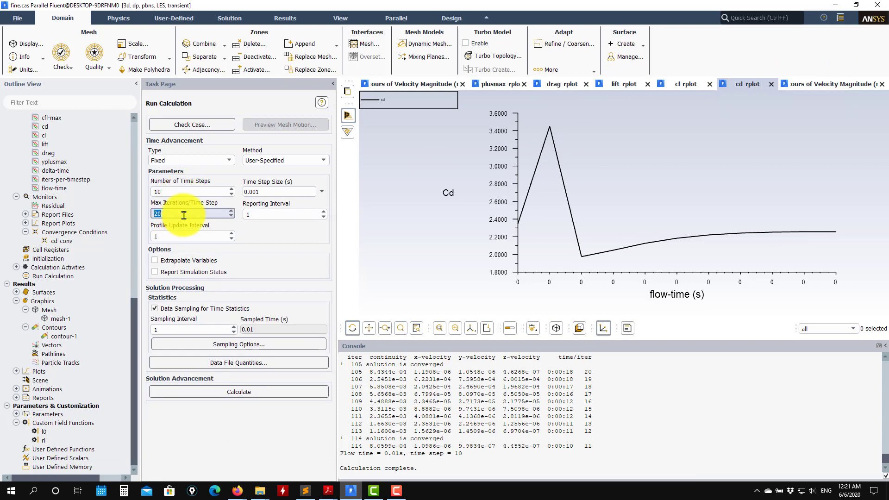
pyautogui.click(249, 394)
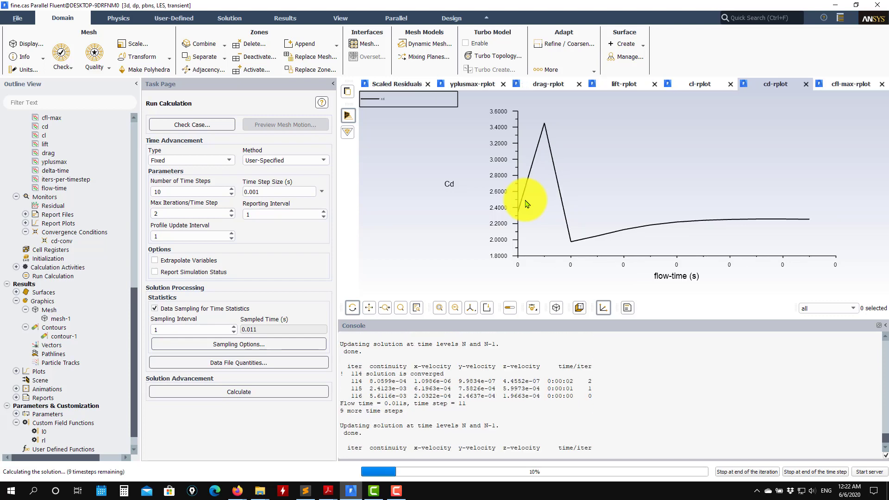
pyautogui.click(840, 83)
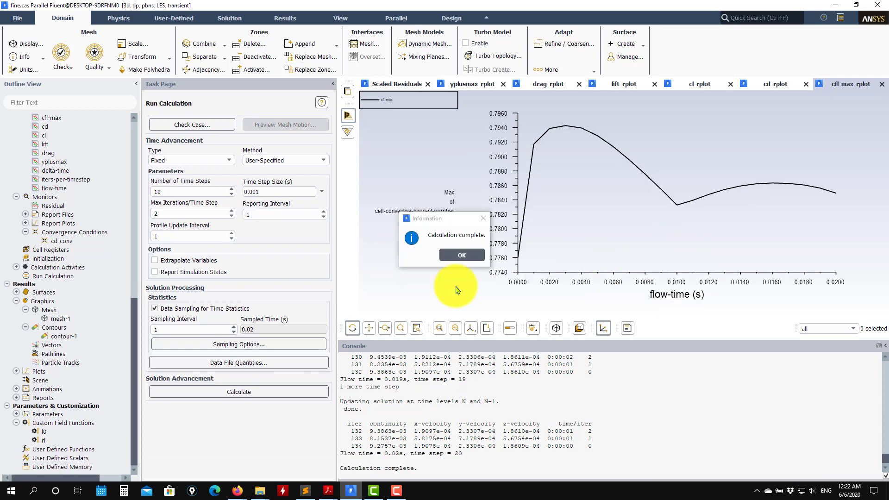
pyautogui.click(458, 259)
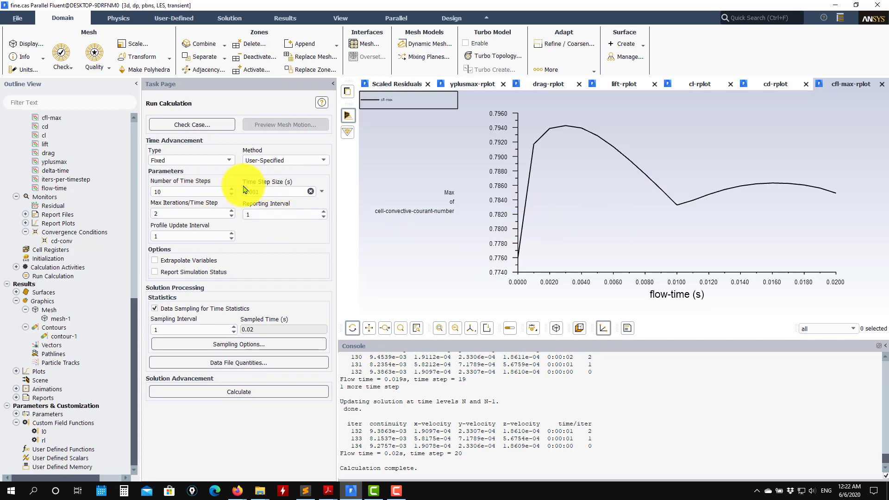
pyautogui.doubleClick(55, 341)
# Step: Show the updated velocity magnitude contour and zoom in on it
pyautogui.click(162, 438)
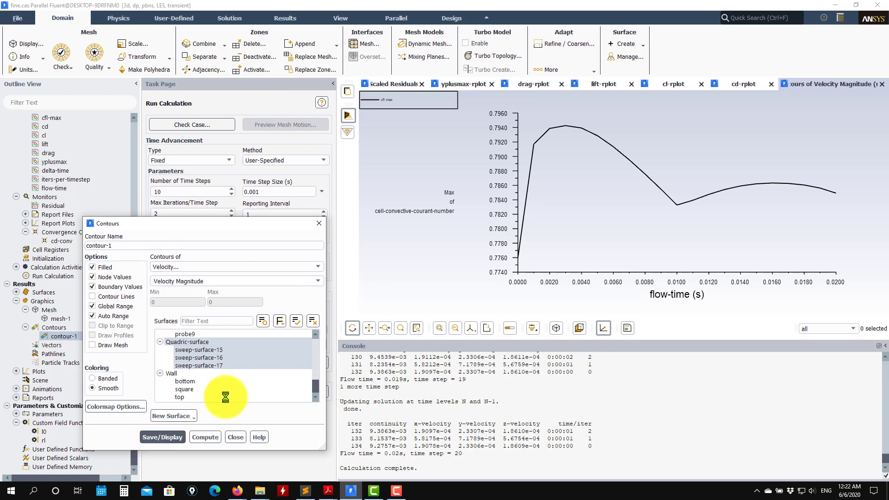
pyautogui.scroll(5, 583, 222)
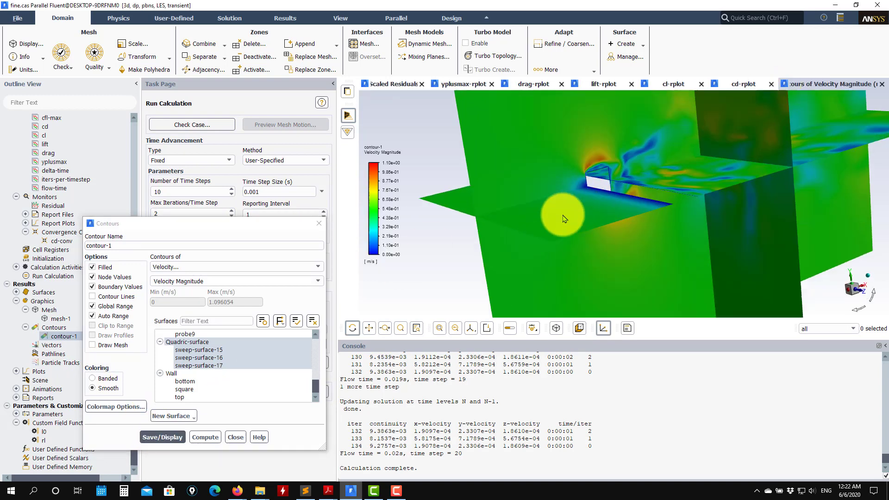
pyautogui.scroll(5, 589, 180)
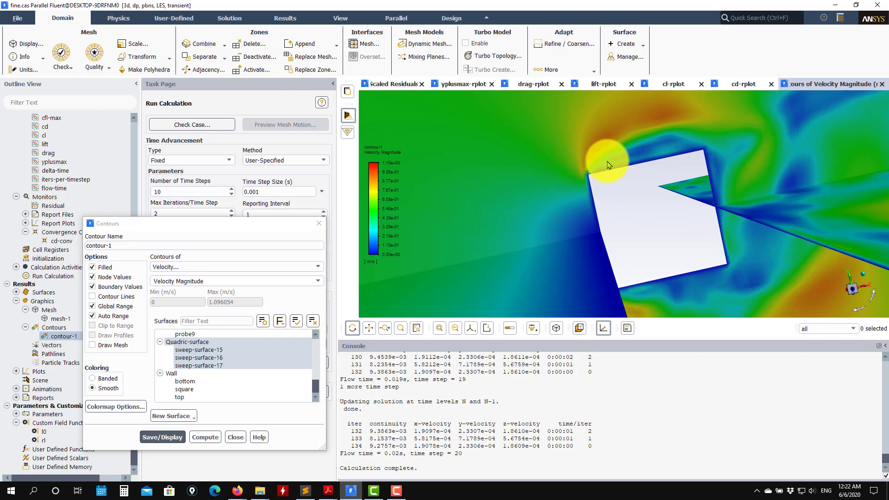
pyautogui.scroll(2, 599, 159)
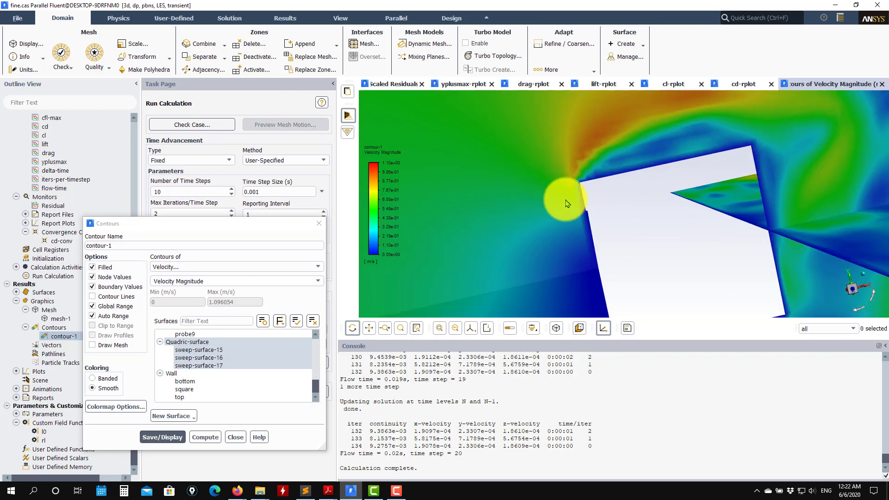
# Step: Draw the wall-surface mesh and zoom and rotate toward the square cylinder's side face
pyautogui.click(92, 345)
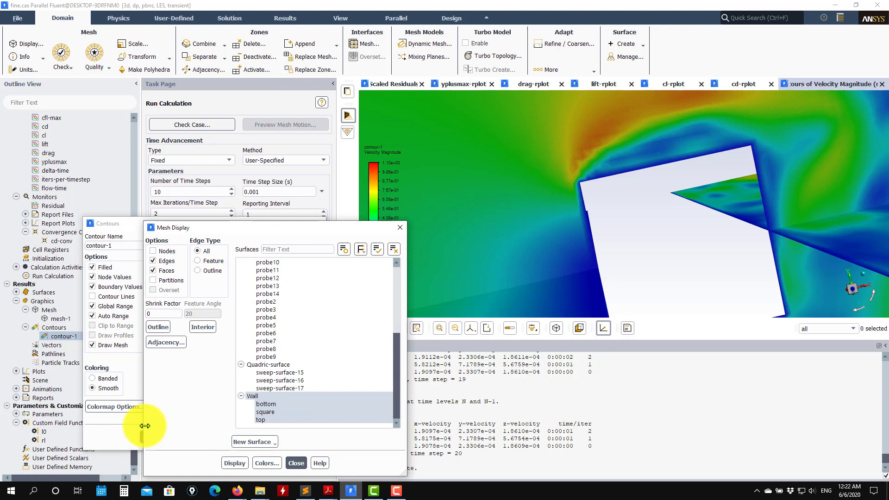
pyautogui.click(235, 464)
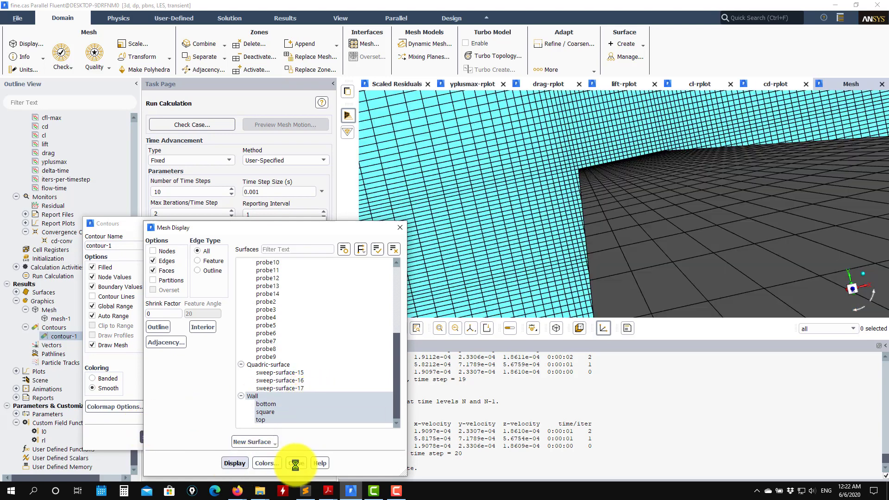
pyautogui.click(297, 463)
pyautogui.scroll(2, 573, 155)
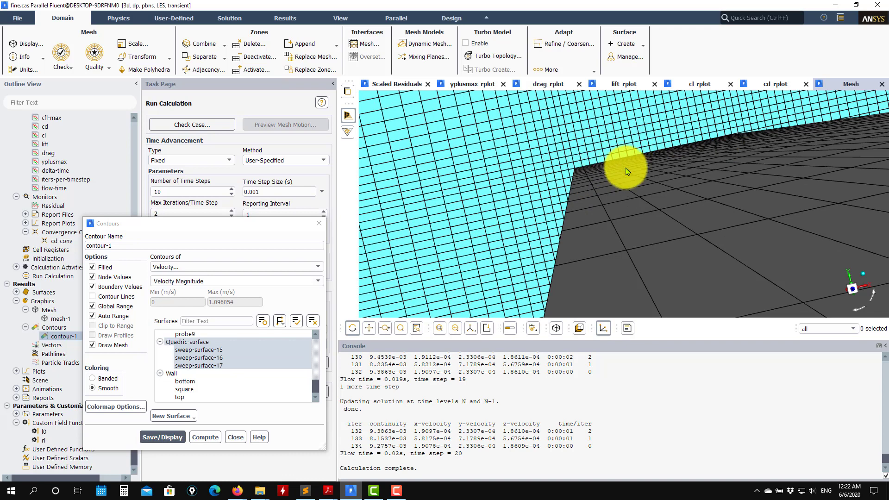
pyautogui.moveTo(618, 173); pyautogui.dragTo(575, 212)
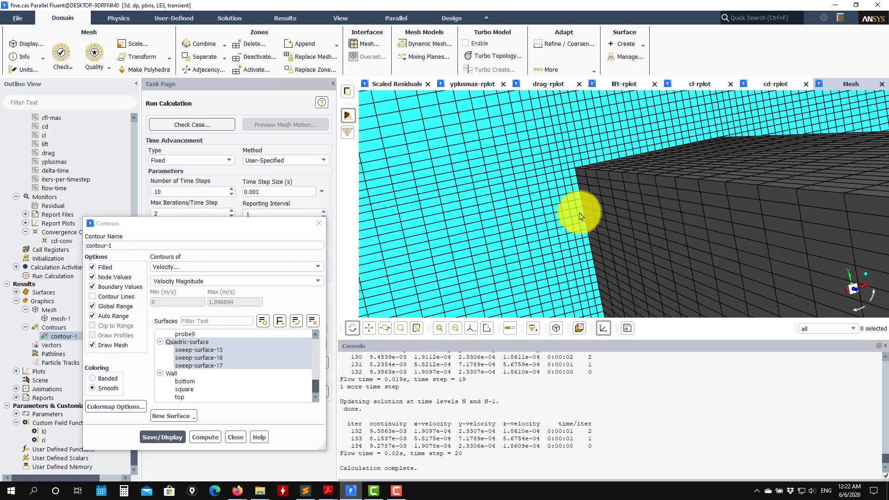
# Step: Close the Contours dialog, leaving the Run Calculation page at sampled time 0.02 s
pyautogui.click(236, 438)
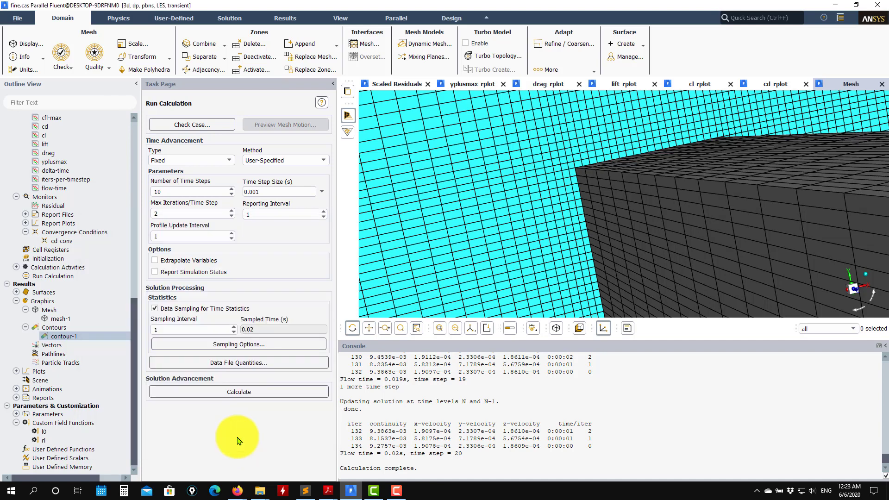